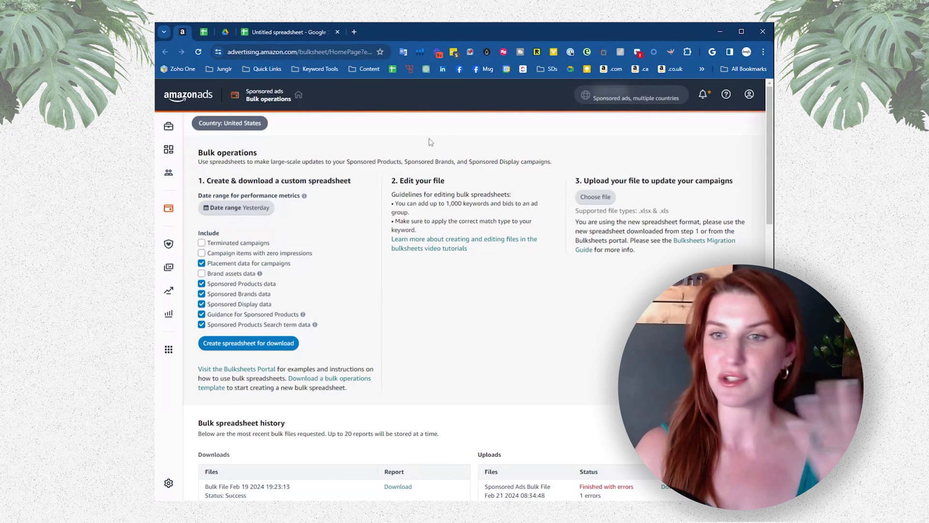
Open the Bulk operations page under Sponsored ads and set the performance metrics date range to 30 days.
mouse_move(168, 209)
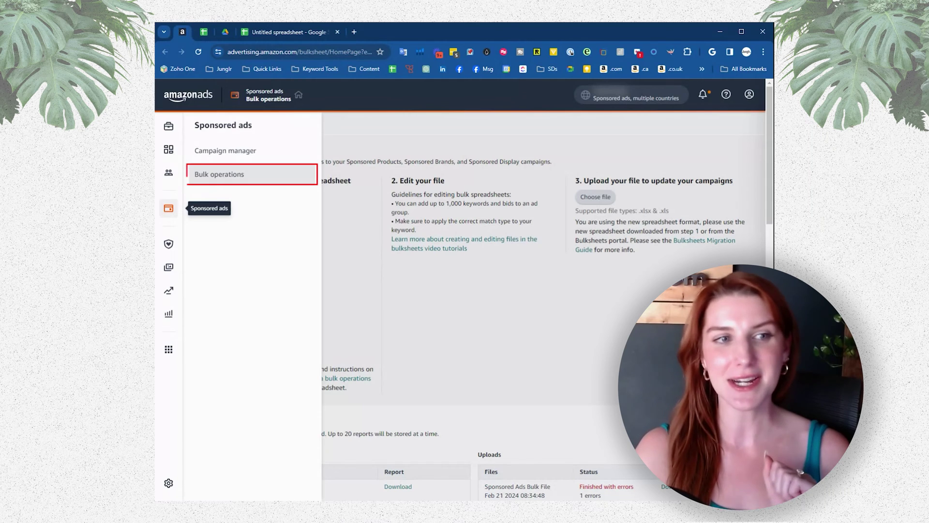
left_click(226, 177)
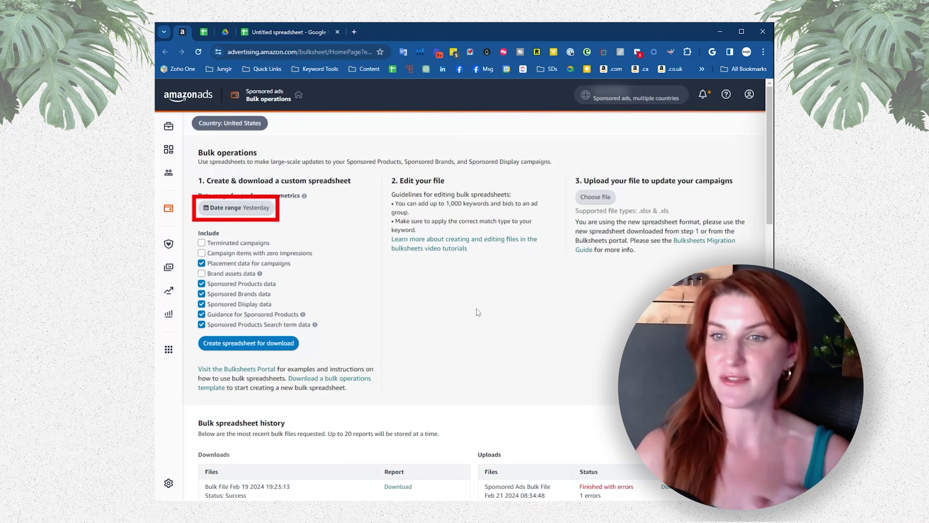
left_click(259, 211)
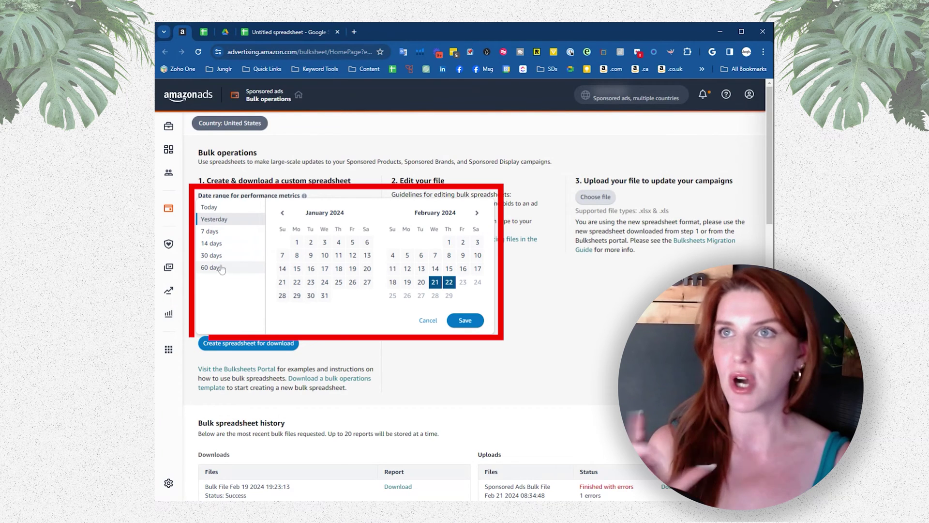
left_click(321, 153)
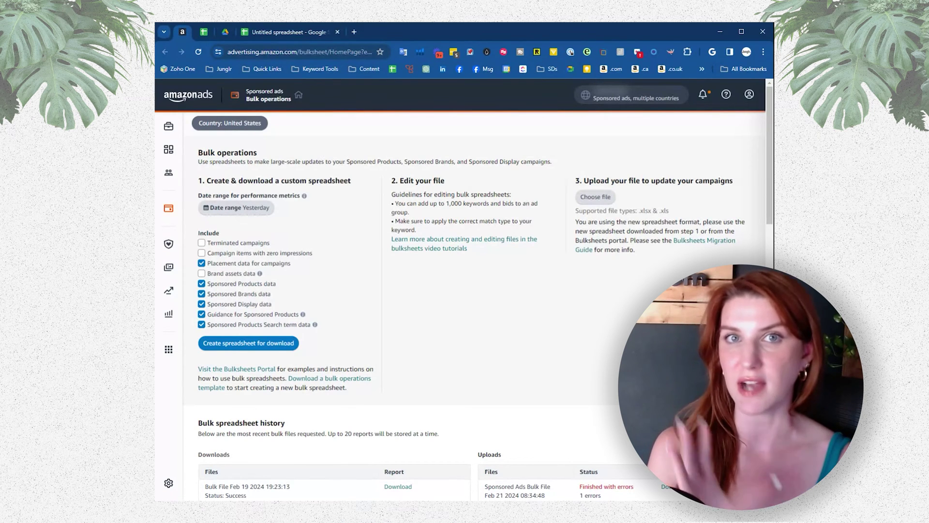
left_click(237, 207)
left_click(211, 255)
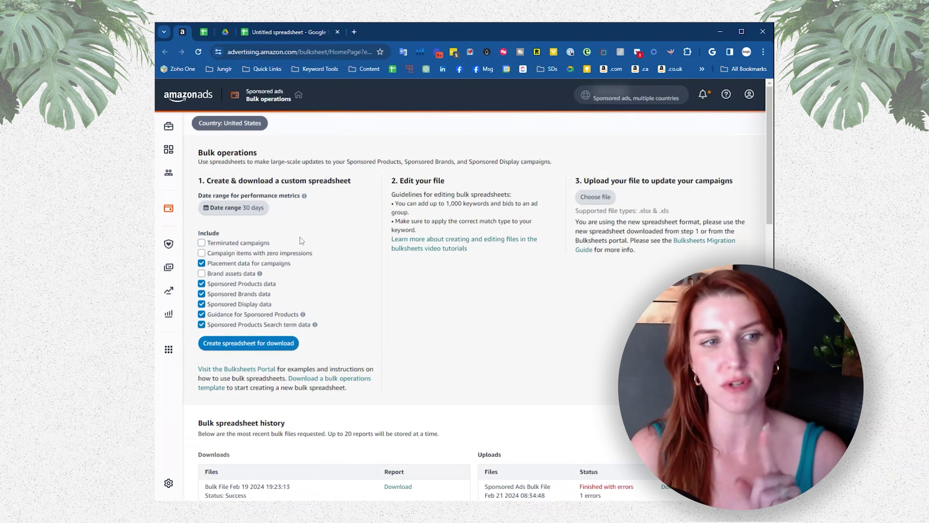
Include campaign items with zero impressions and exclude Sponsored Brands data, Sponsored Display data, Guidance for Sponsored Products and Sponsored Products Search term data.
left_click(202, 253)
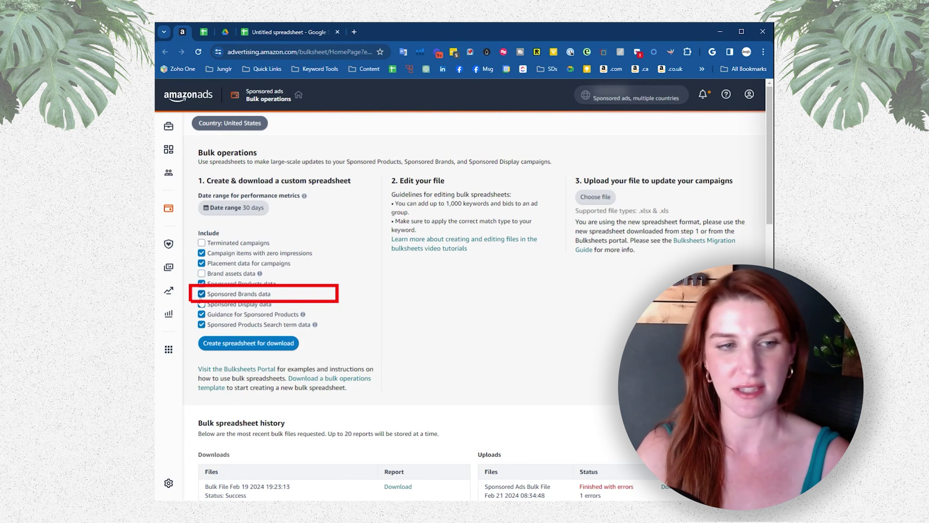
left_click(202, 294)
left_click(202, 304)
left_click(201, 314)
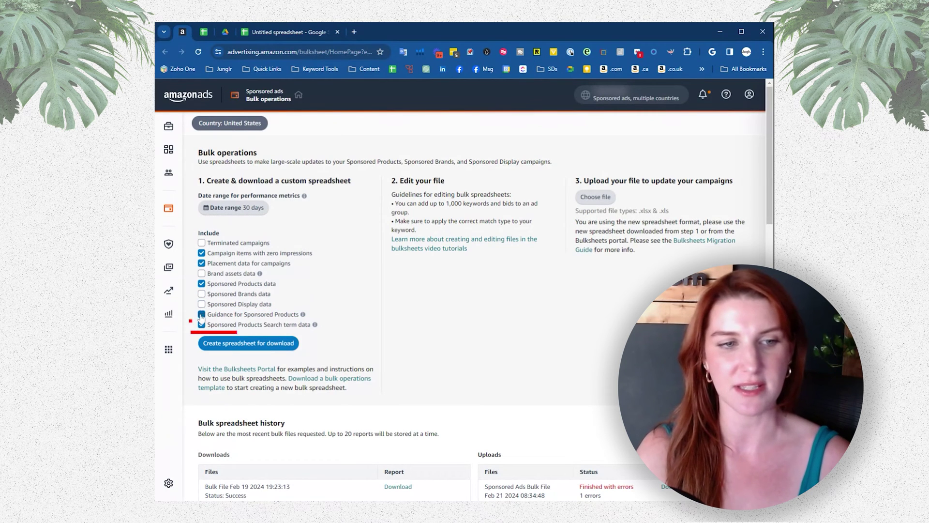
left_click(211, 327)
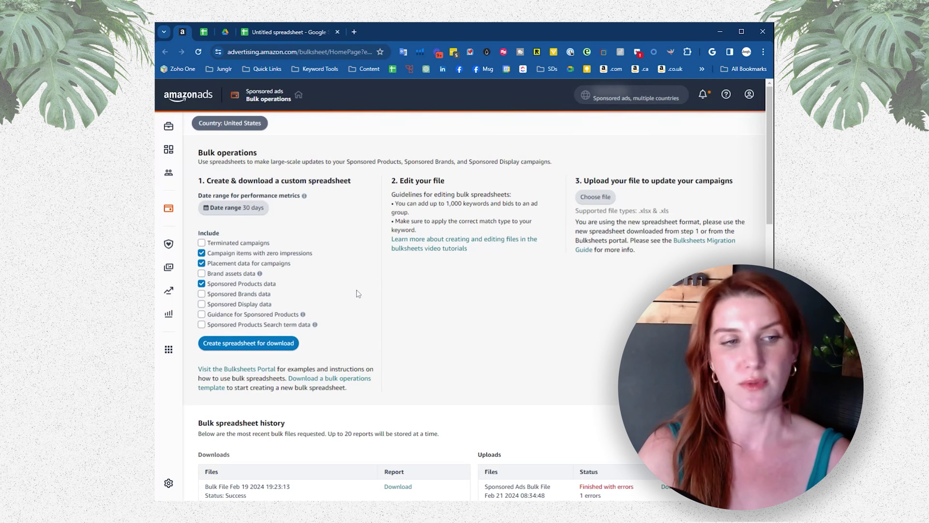
Review the bulk spreadsheet history for the downloadable reports.
scroll(359, 293, "down", 4)
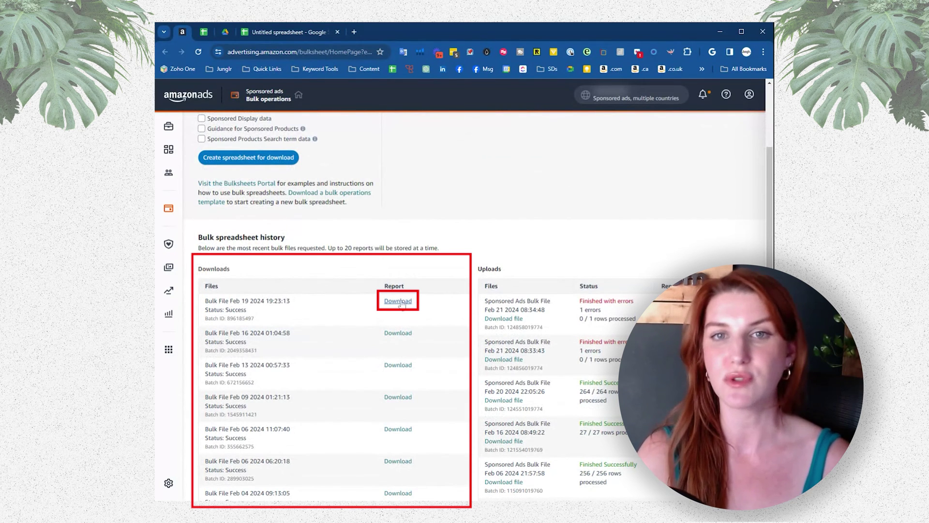
scroll(401, 304, "up", 2)
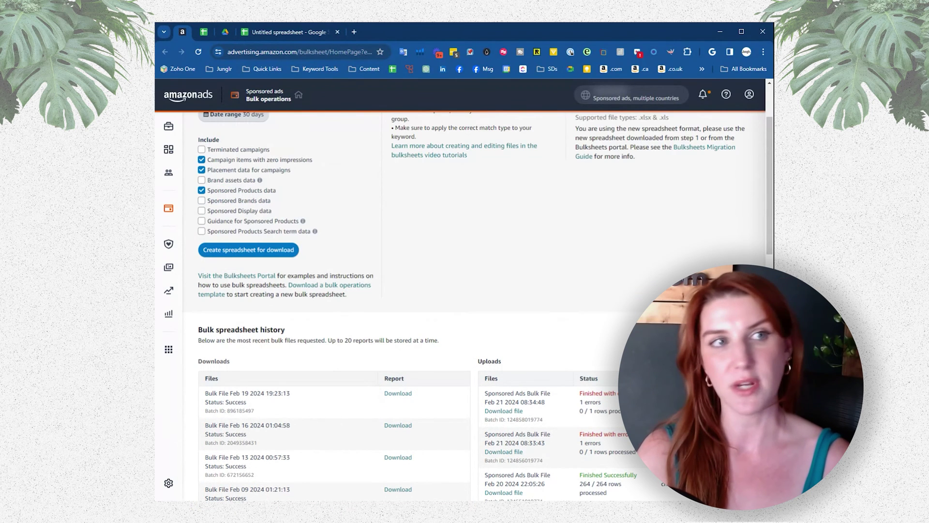
scroll(413, 253, "up", 2)
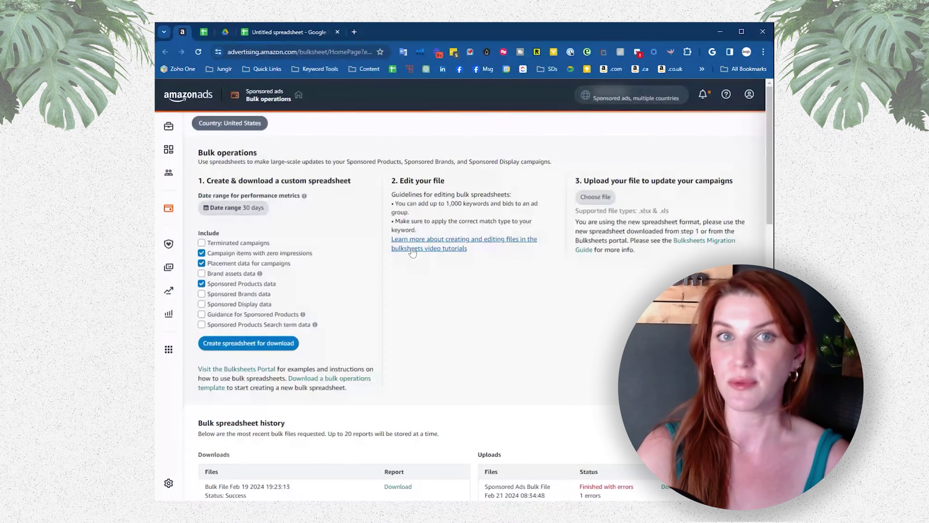
Switch to the Bulk File Demo Sheet (SP) in Google Sheets and examine the header row and entity rows of Sponsored Products Campaigns.
left_click(204, 33)
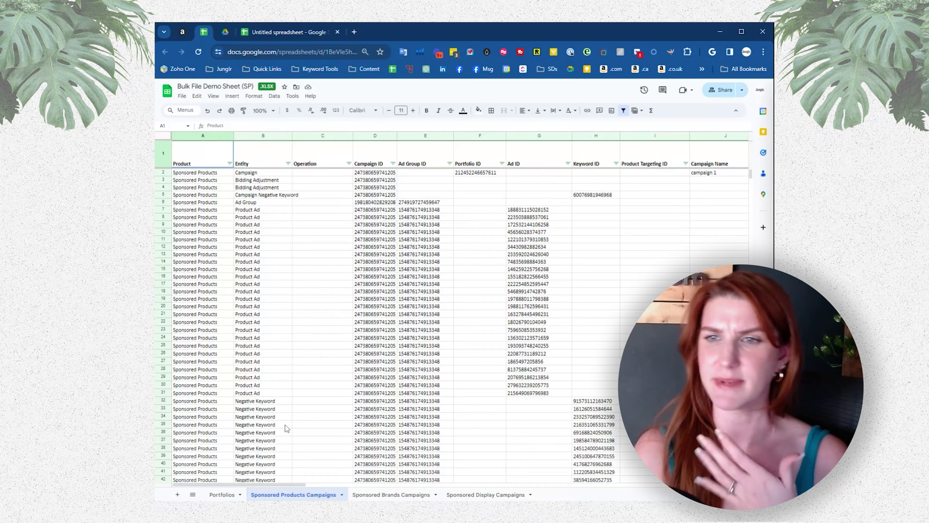
left_click(162, 155)
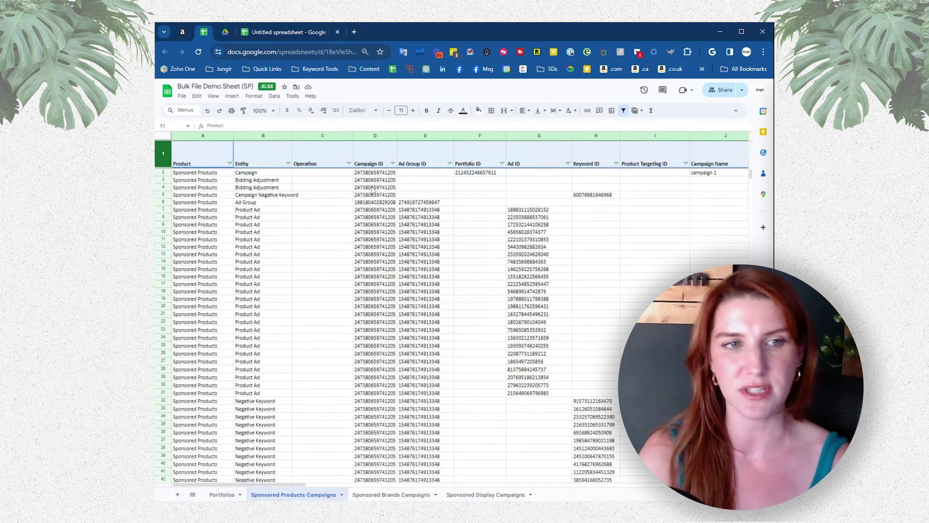
scroll(354, 233, "down", 6)
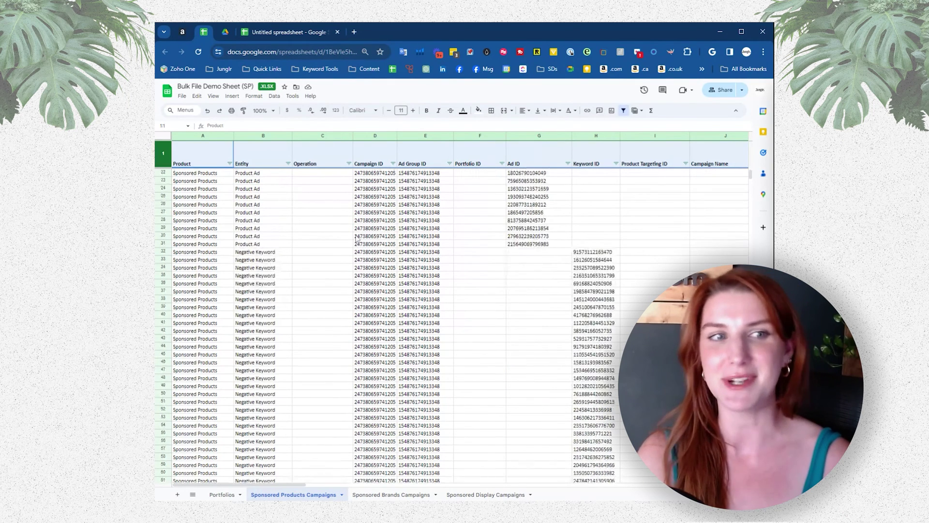
scroll(355, 233, "up", 6)
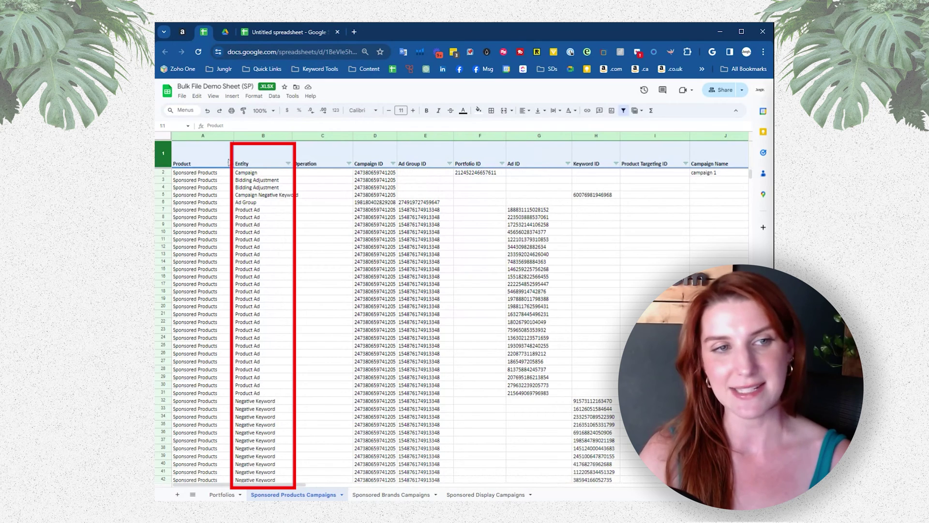
Filter the Entity column to show only Bidding Adjustment rows.
left_click(274, 163)
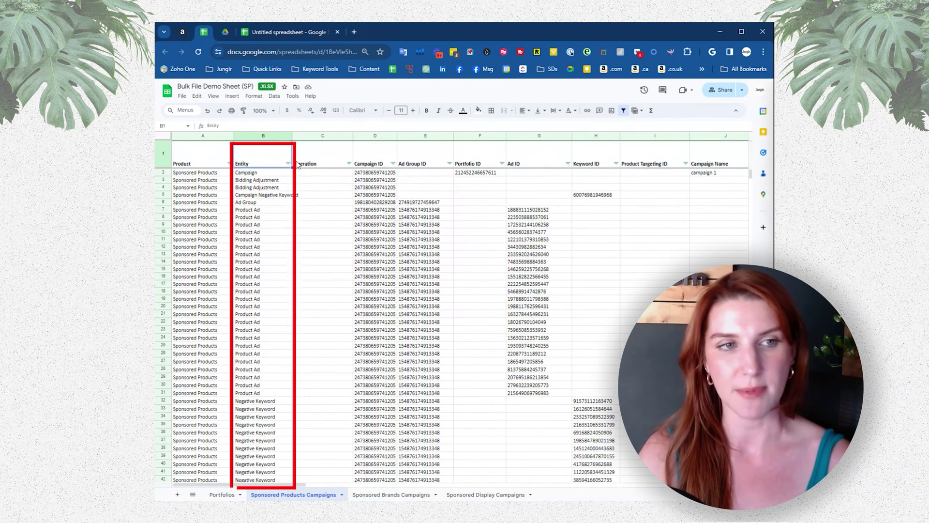
left_click(288, 164)
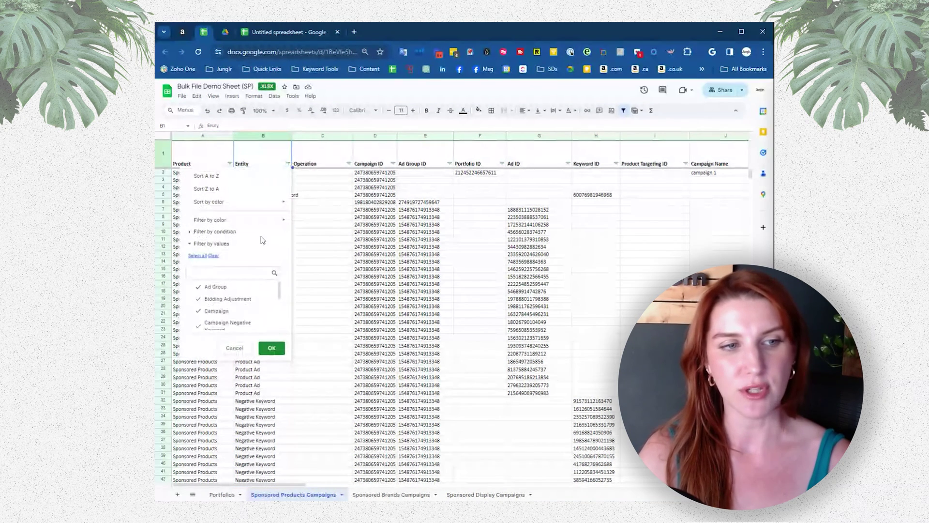
left_click(214, 256)
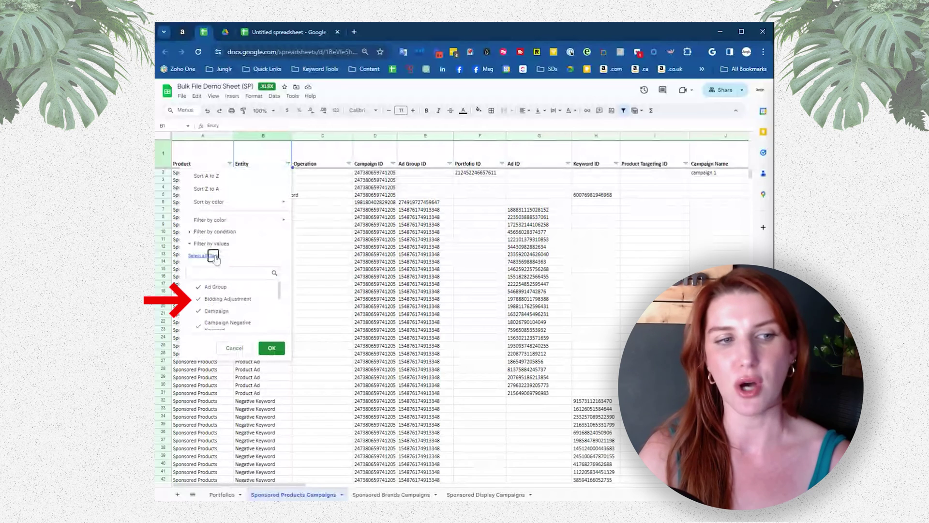
left_click(246, 302)
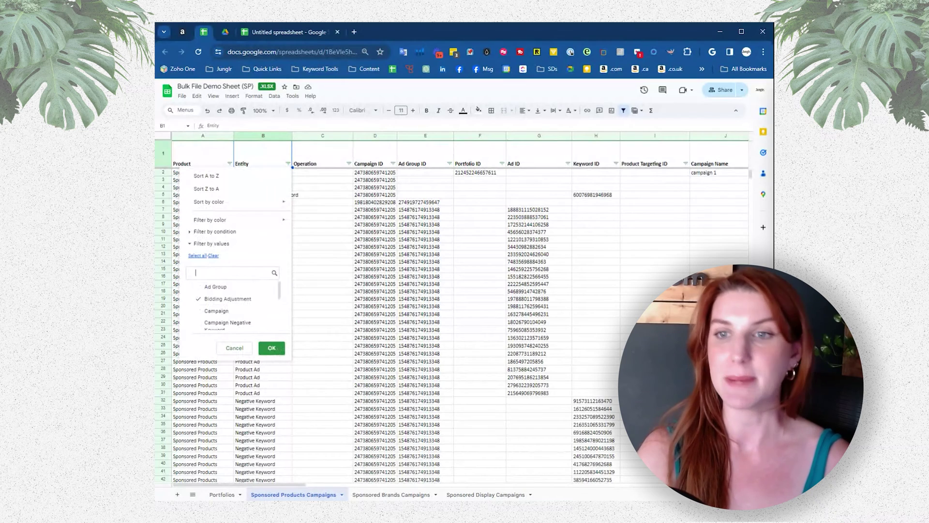
left_click(274, 349)
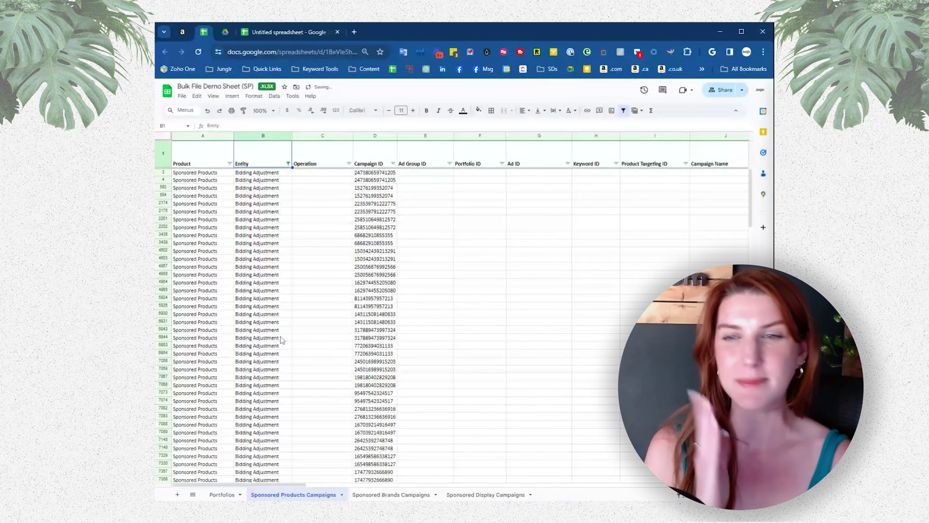
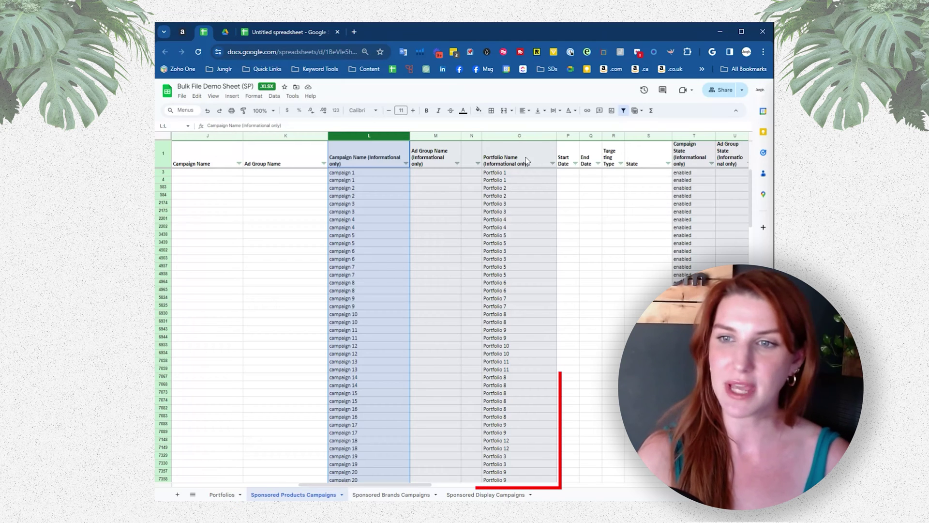
Check the Portfolio Name column and widen the Bidding Strategy column to fit its full values.
left_click(517, 137)
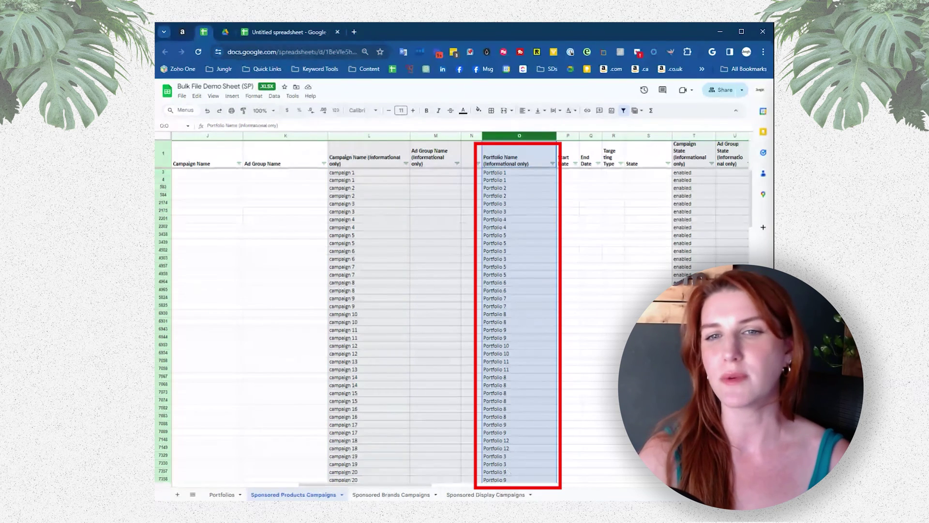
left_click_drag(411, 485, 630, 484)
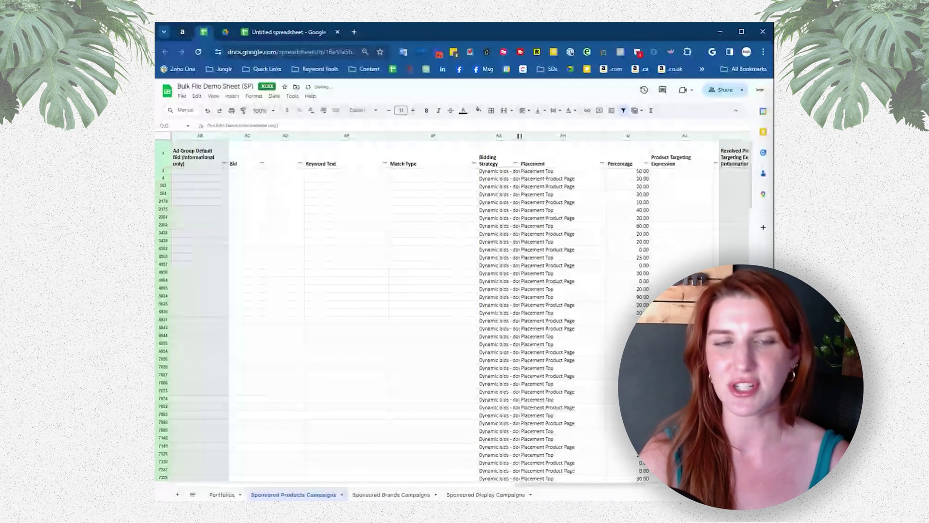
left_click(499, 135)
left_click_drag(519, 136, 537, 136)
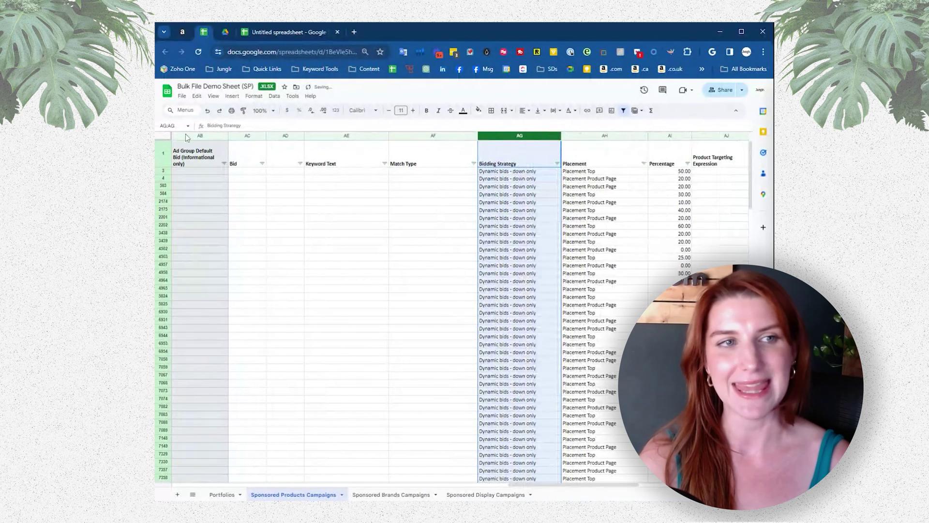
left_click(208, 111)
left_click(163, 159)
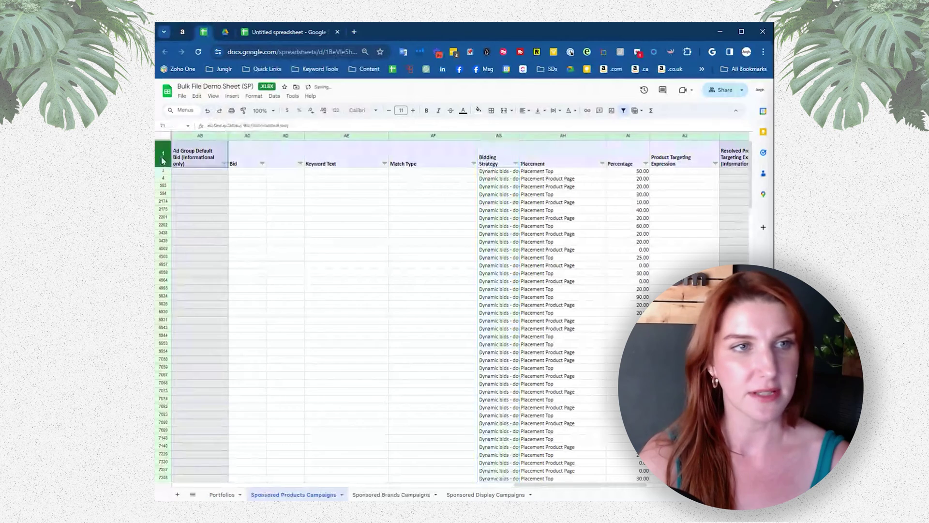
left_click_drag(523, 137, 613, 137)
left_click_drag(557, 173, 582, 397)
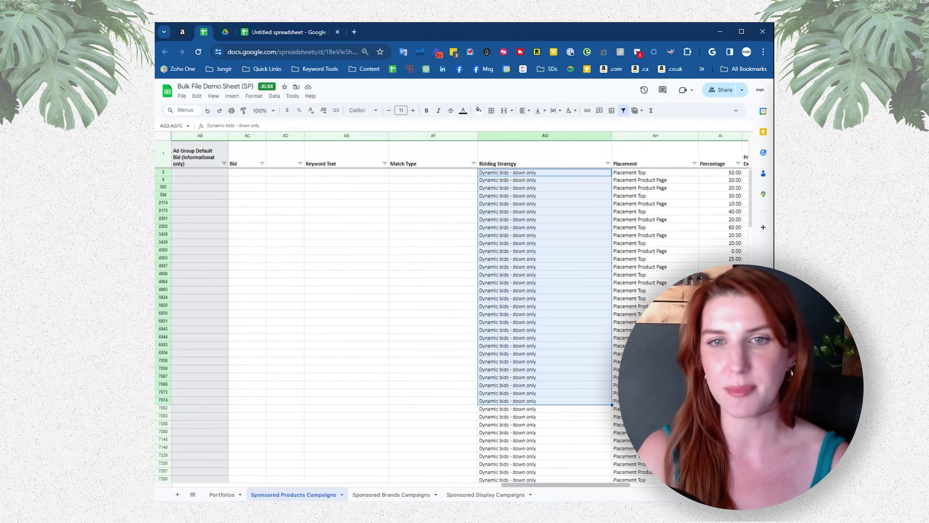
Examine the Bidding Strategy and Placement columns, comparing the Placement Top and Placement Product Page rows.
left_click_drag(525, 485, 608, 491)
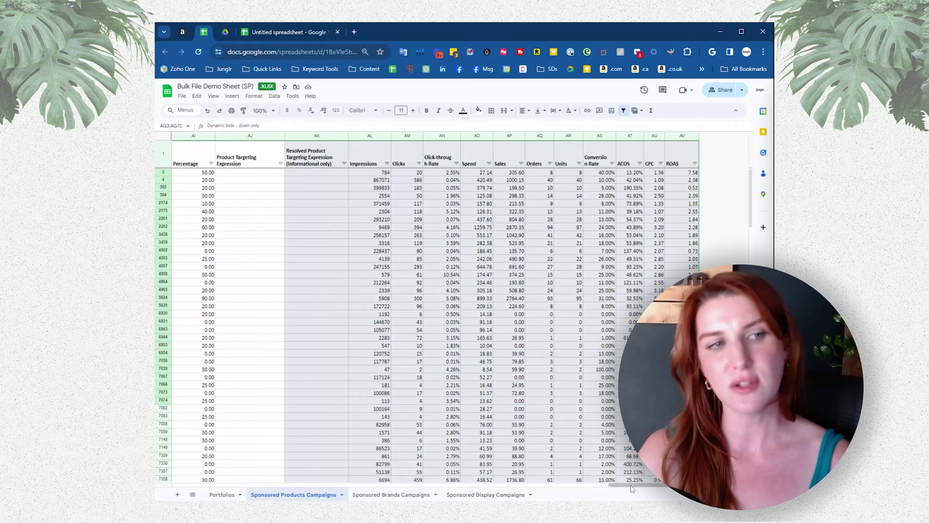
left_click_drag(631, 488, 614, 490)
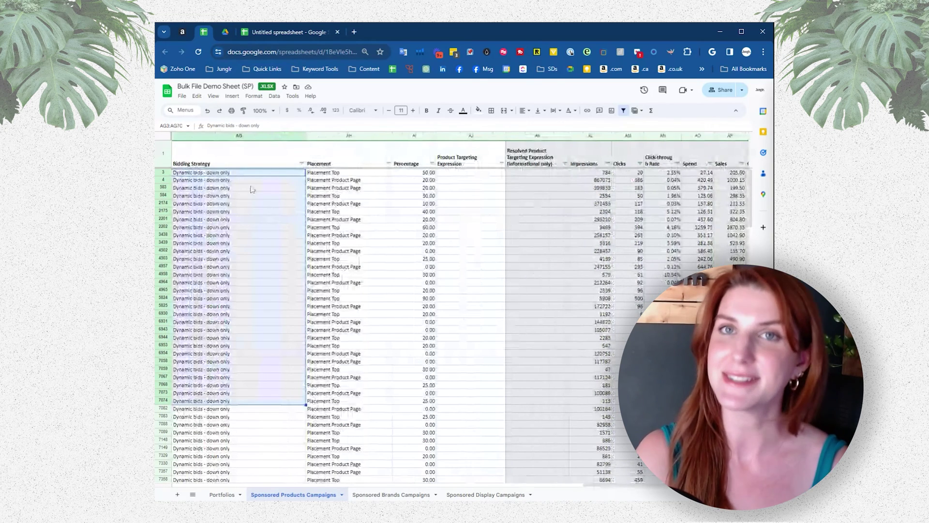
left_click(239, 135)
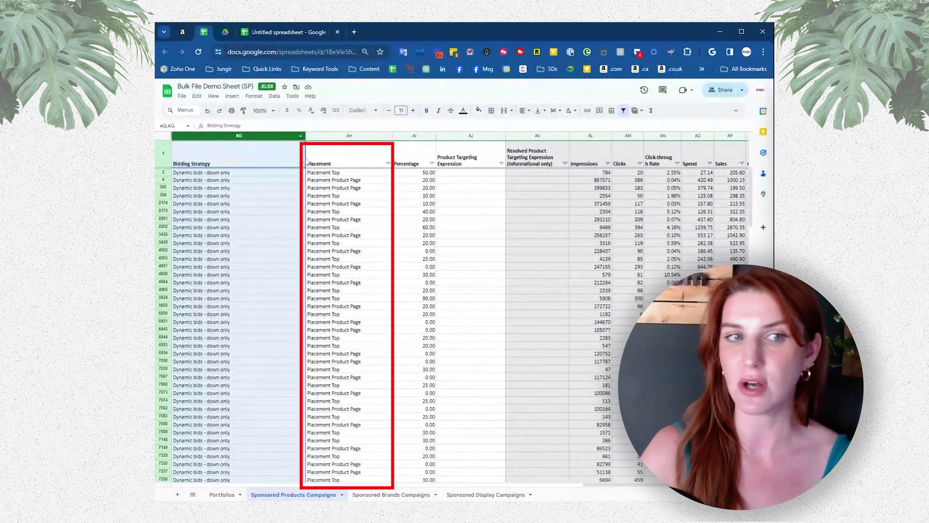
left_click(355, 135)
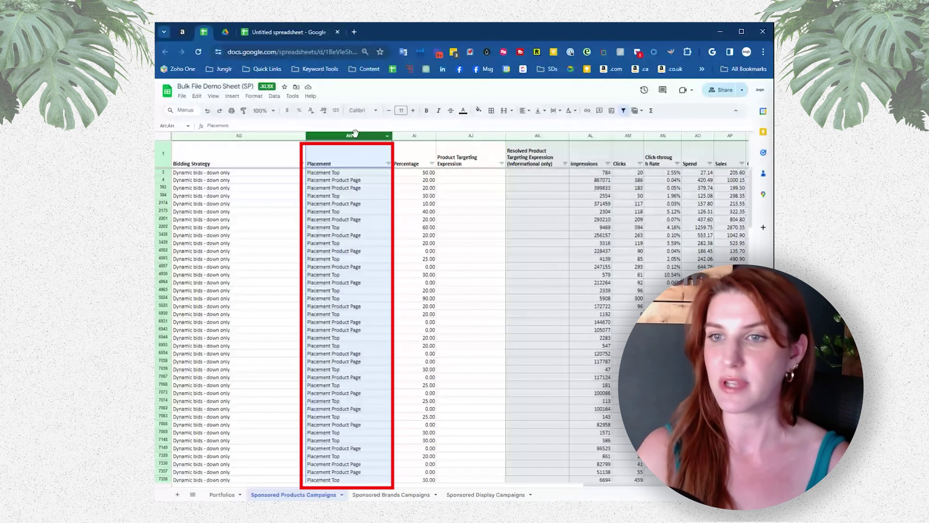
left_click_drag(368, 174, 364, 409)
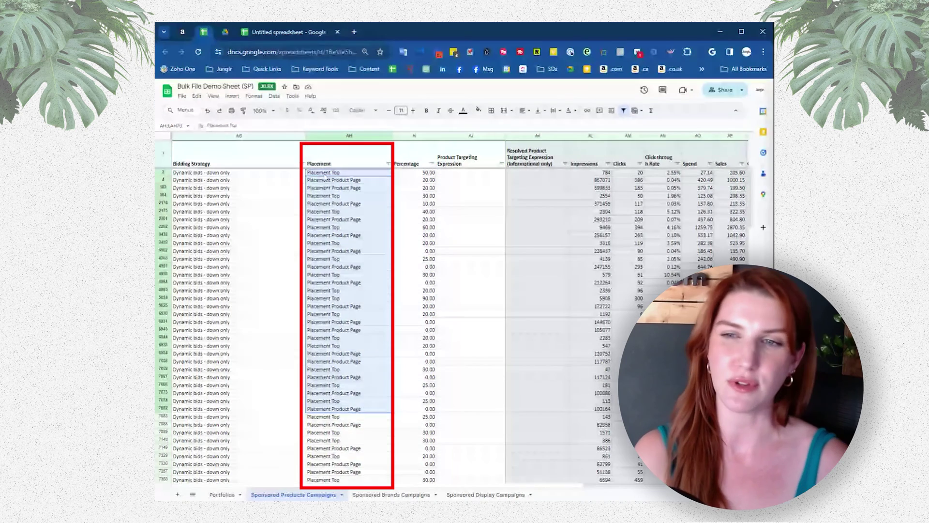
left_click(383, 173)
left_click(384, 180)
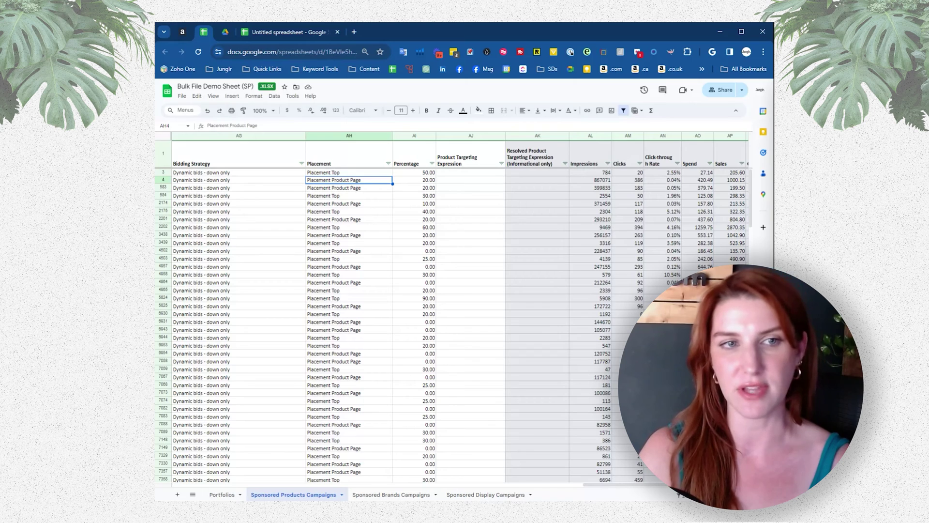
Examine the performance metric columns from Impressions through ROAS for the bidding adjustment rows.
scroll(416, 196, "right", 5)
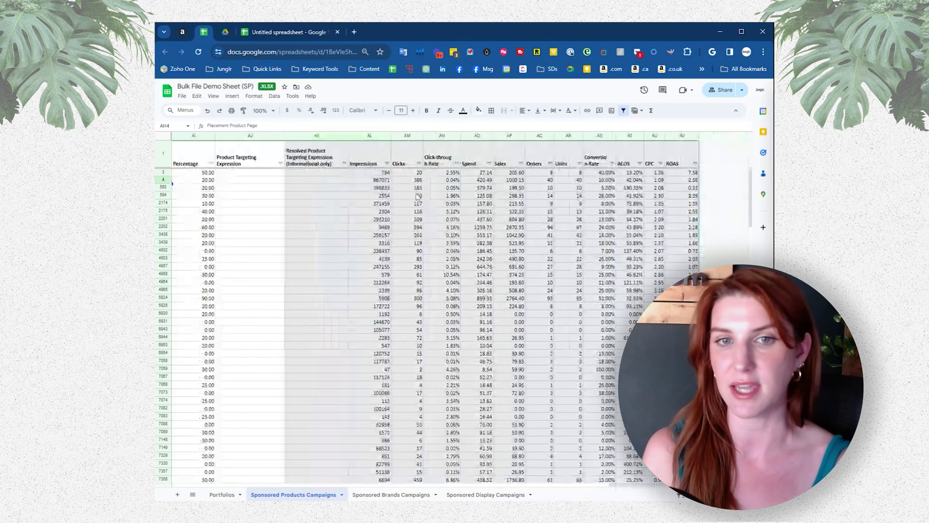
left_click_drag(368, 155, 687, 409)
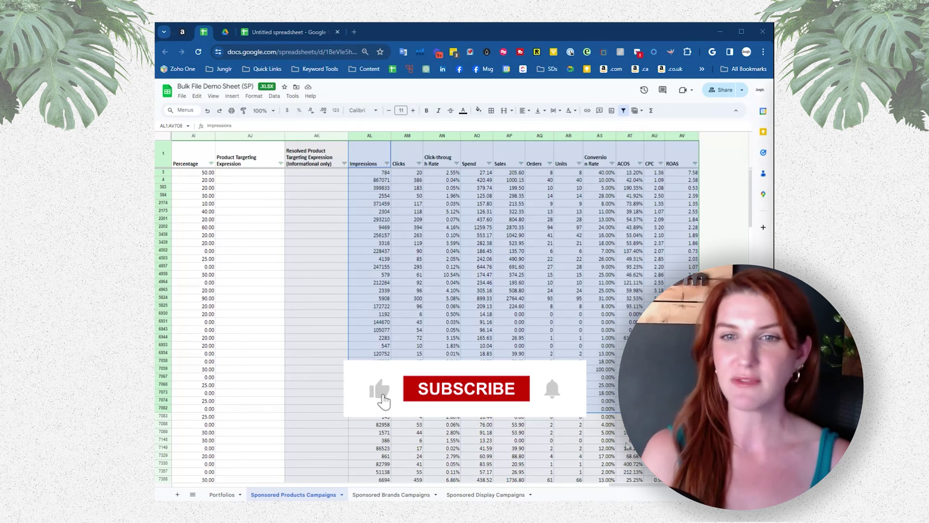
left_click(287, 393)
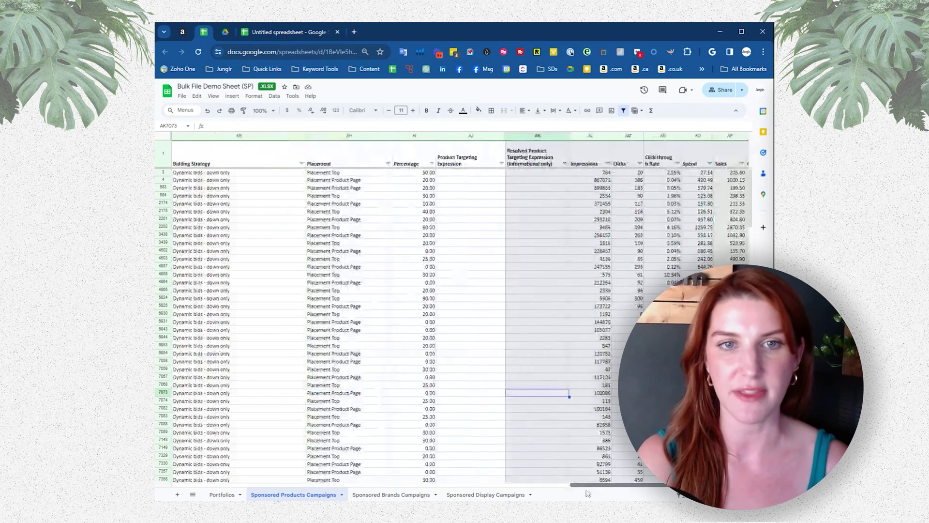
Widen the Percentage column slightly and filter it to exclude the 0.00 values.
scroll(569, 479, "left", 5)
left_click(498, 137)
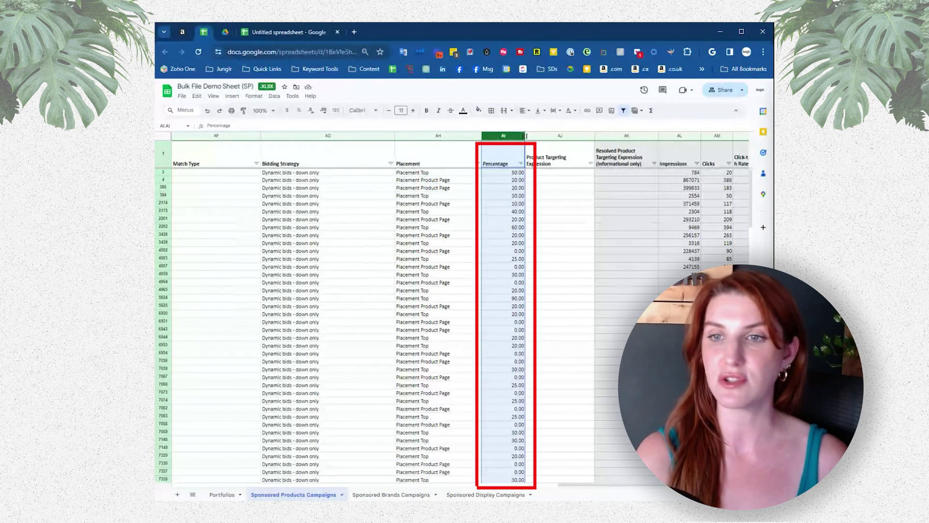
left_click_drag(527, 136, 533, 136)
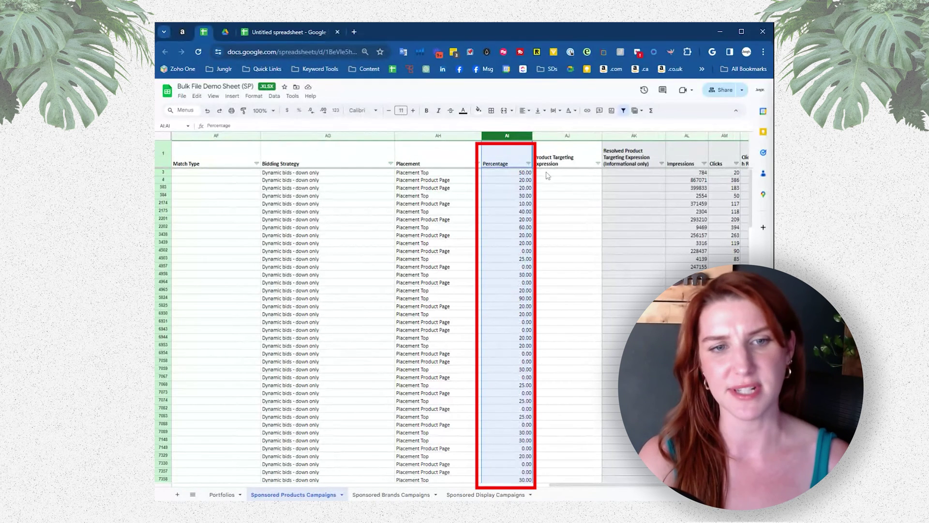
left_click(528, 163)
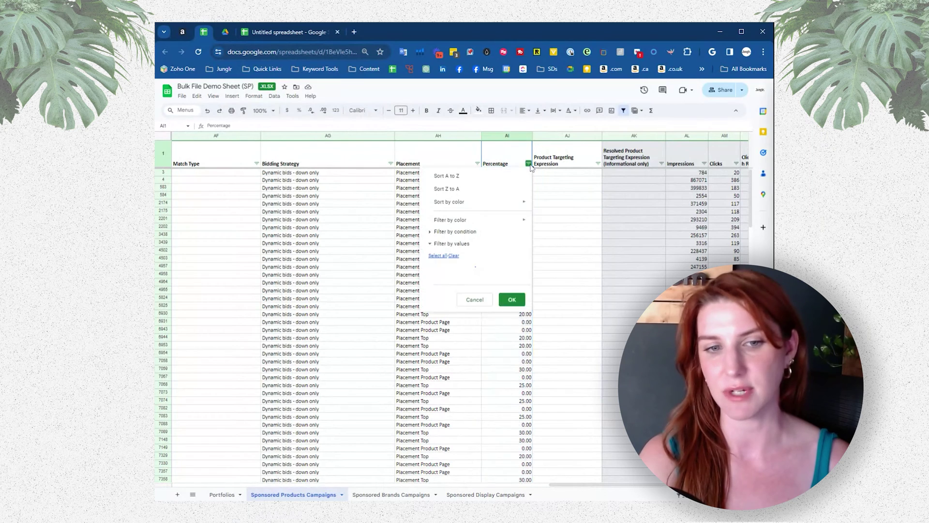
left_click(448, 287)
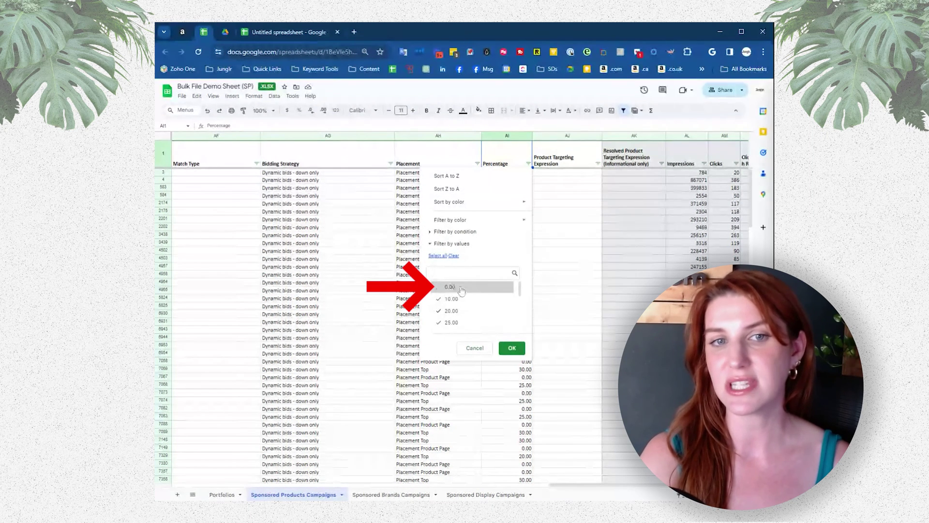
left_click(513, 348)
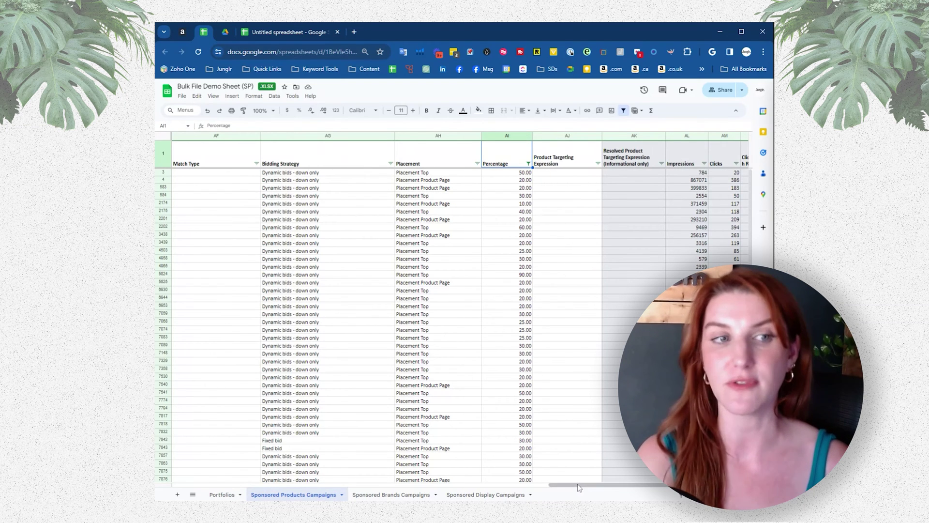
Sort the filtered bidding adjustment rows by ACOS in descending order (Z to A).
left_click_drag(577, 486, 662, 493)
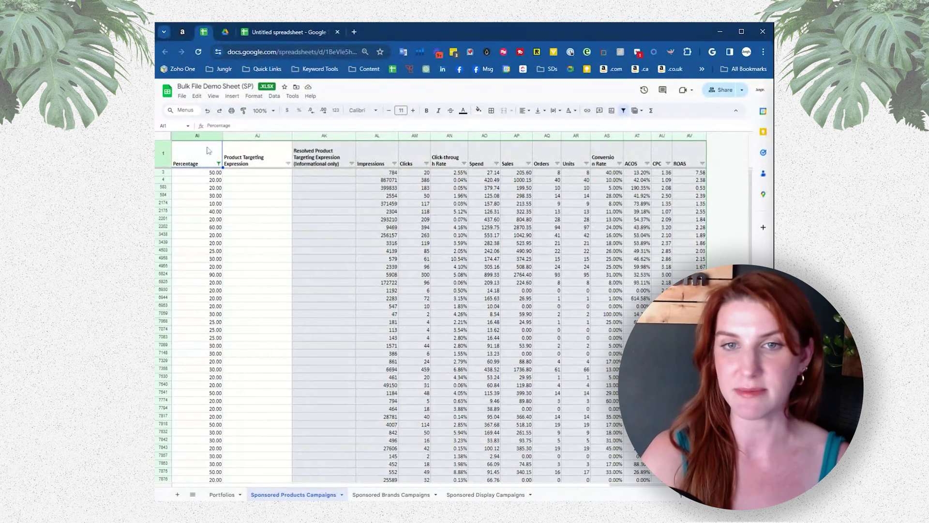
left_click(647, 165)
left_click(624, 193)
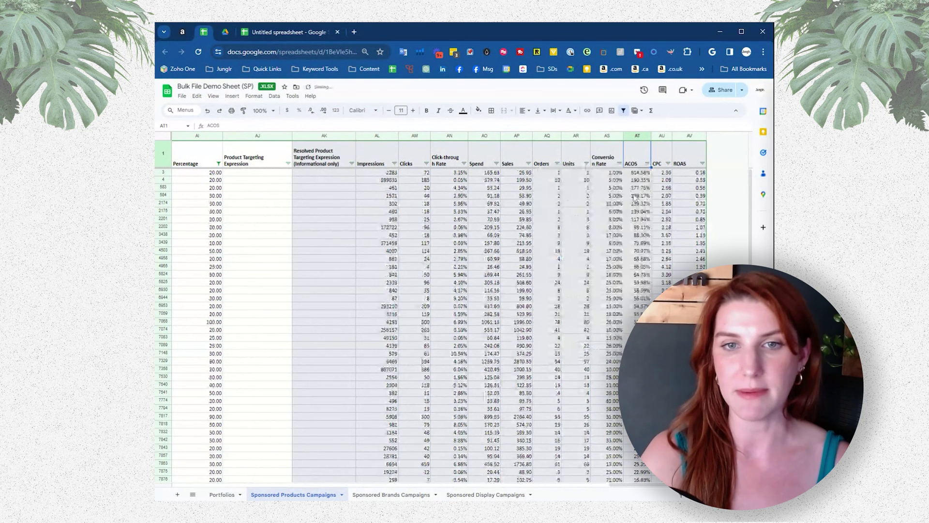
Try sorting the rows by ROAS from A to Z, and return to the Z to A sort on ACOS.
left_click(702, 164)
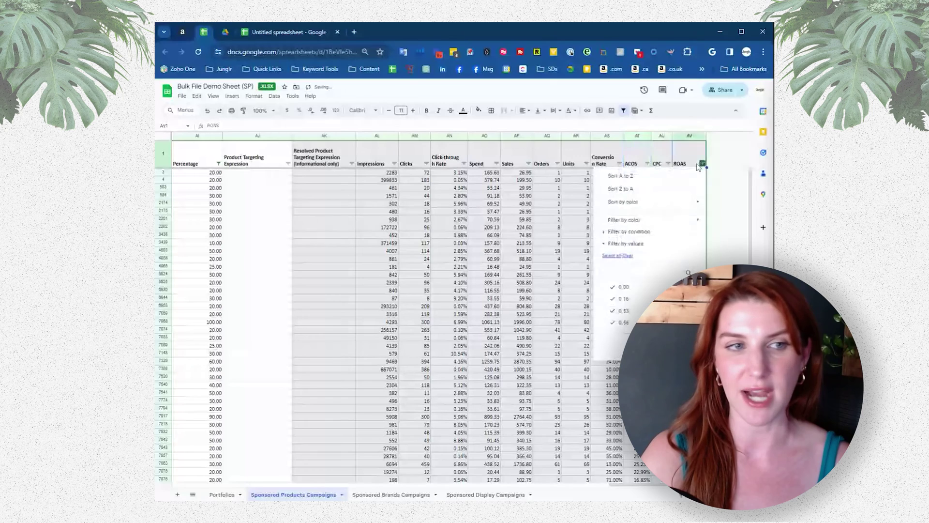
left_click(635, 176)
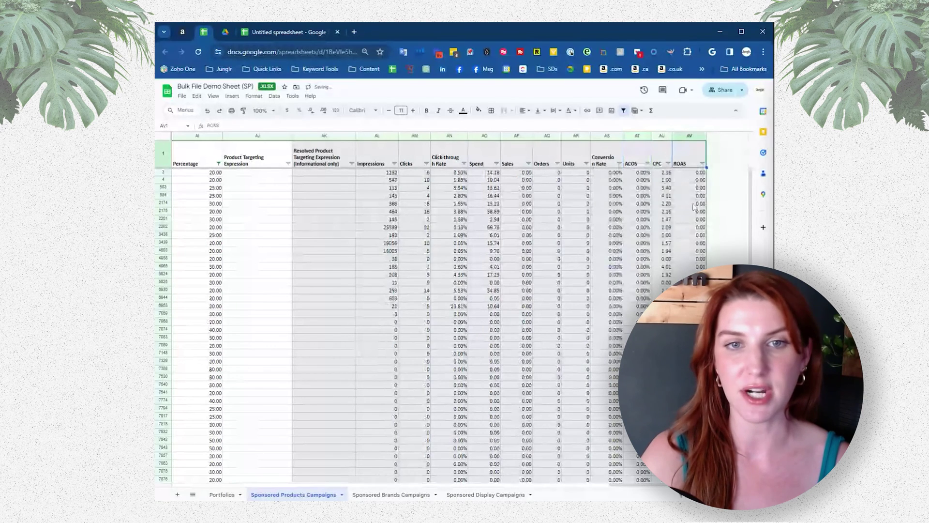
left_click(647, 164)
left_click(621, 191)
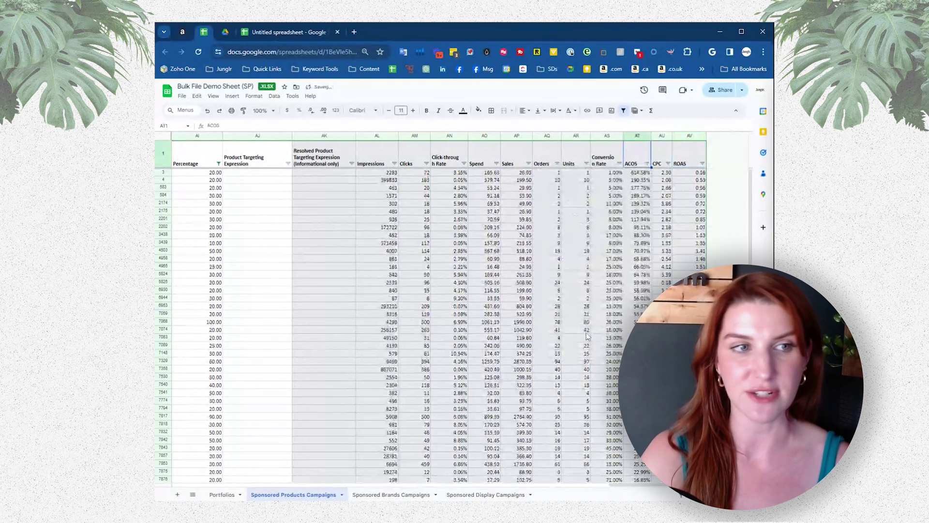
Examine the highest-ACOS row, comparing its bidding strategy, placement and percentage with its performance metrics and the rows below.
left_click(163, 173)
scroll(516, 484, "left", 5)
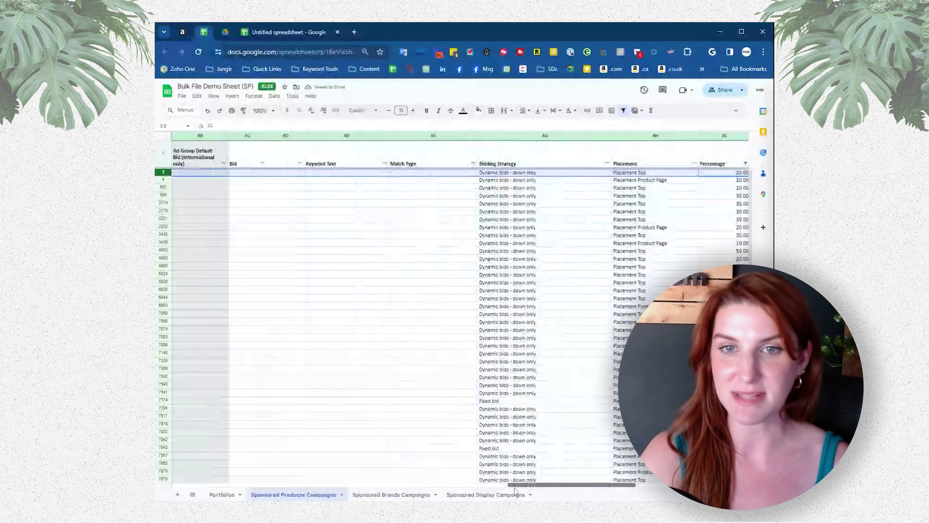
left_click_drag(516, 490, 564, 492)
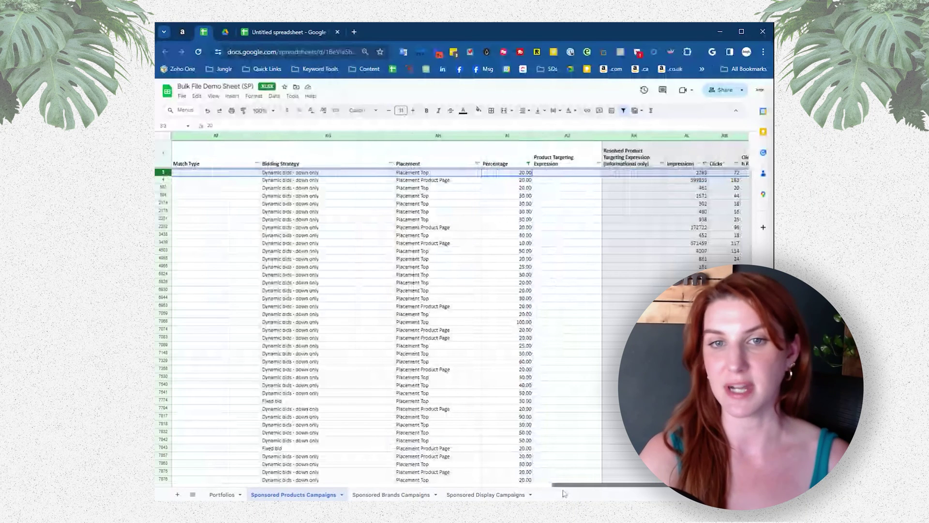
scroll(564, 492, "right", 3)
left_click(646, 173)
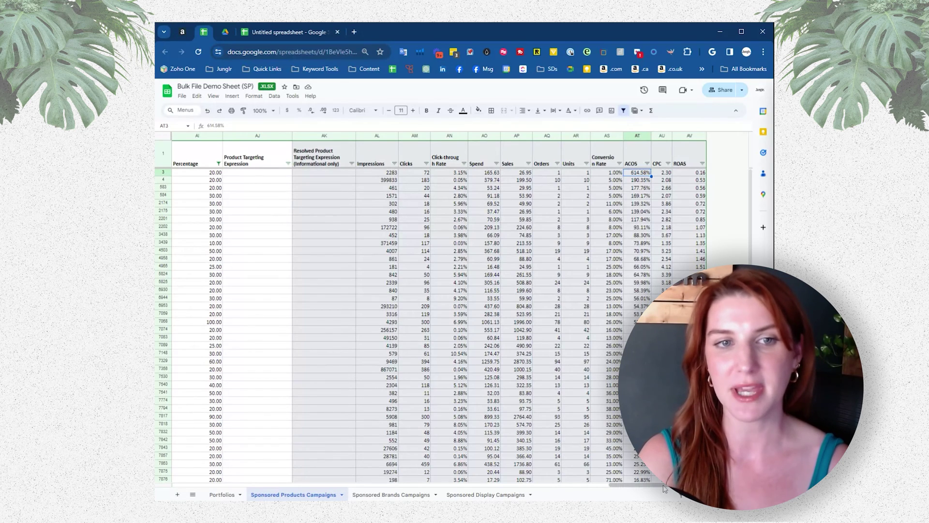
scroll(664, 488, "left", 5)
left_click_drag(434, 172, 436, 199)
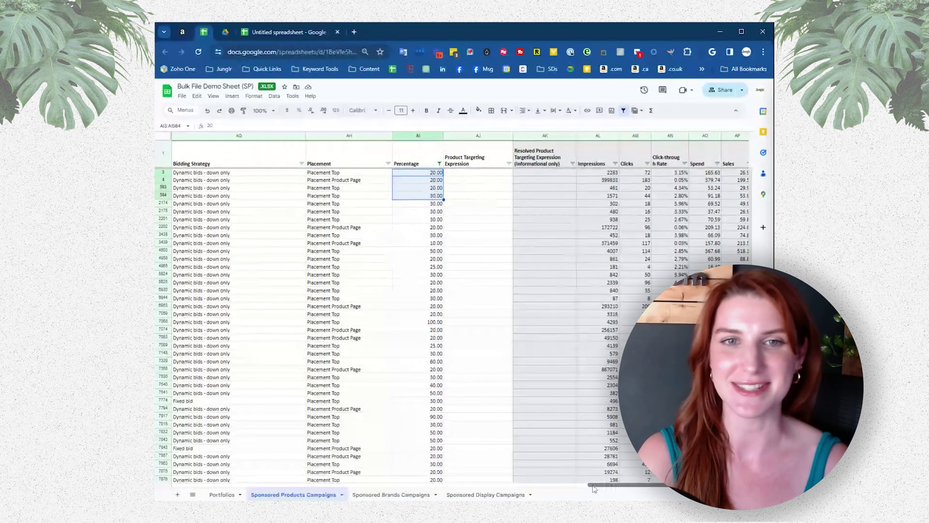
left_click_drag(594, 486, 631, 485)
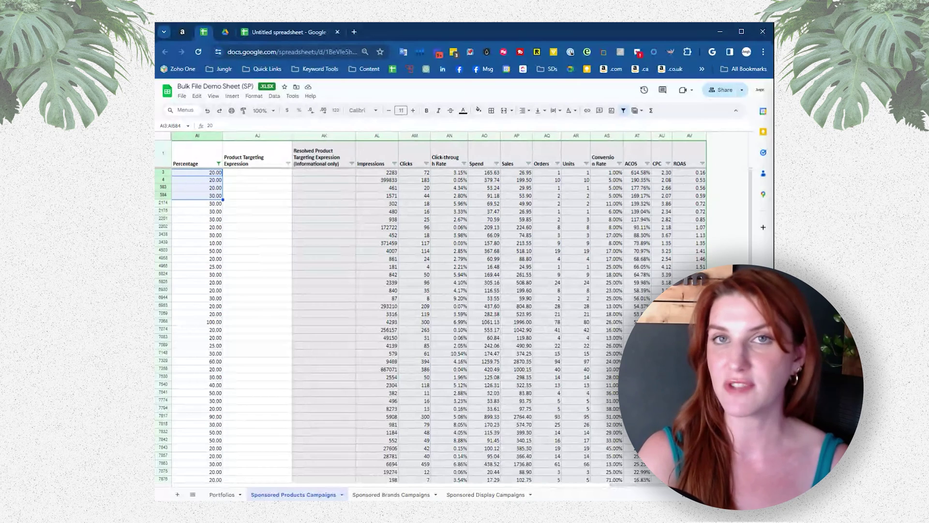
left_click_drag(664, 489, 643, 491)
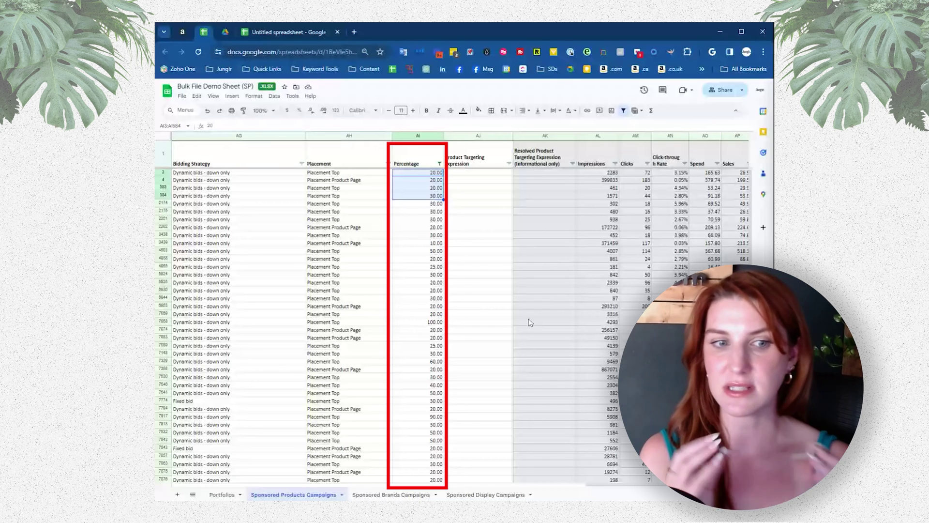
Try the percent format on the Percentage value in row 3, and undo the formatting.
left_click(428, 172)
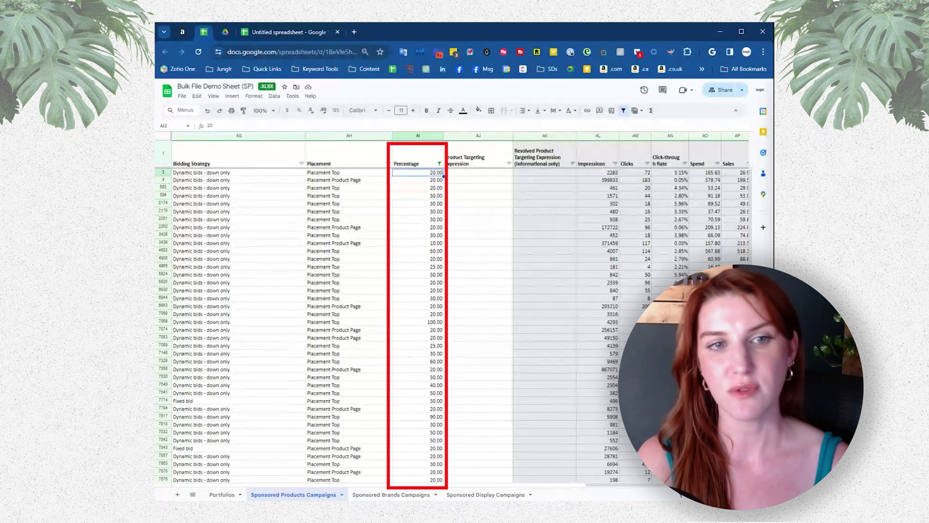
left_click(298, 111)
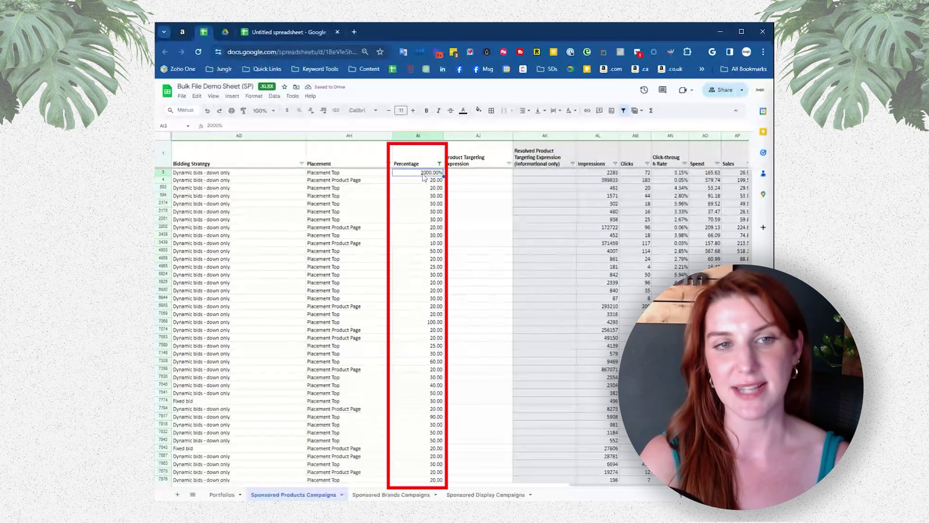
left_click(207, 110)
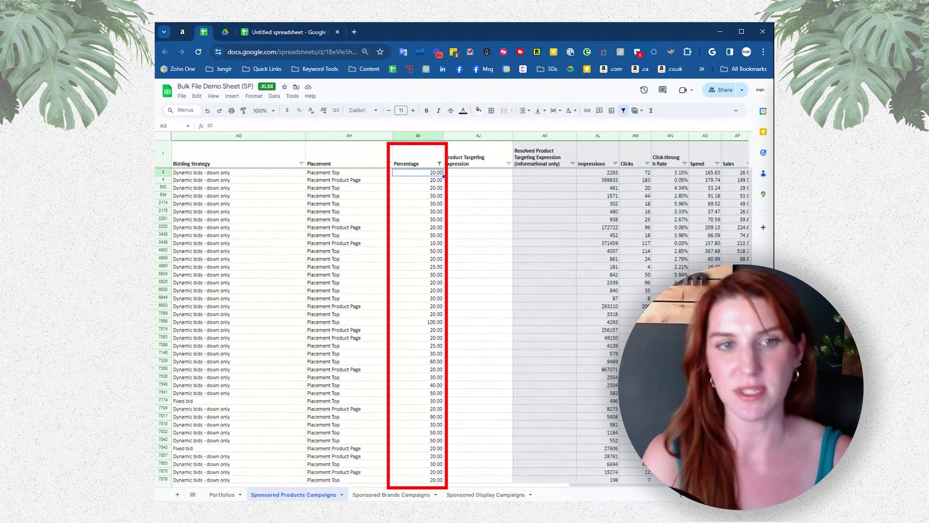
Set the Percentage of the highest-ACOS Placement Top row, row 3, to 0.
type("0")
key("Return")
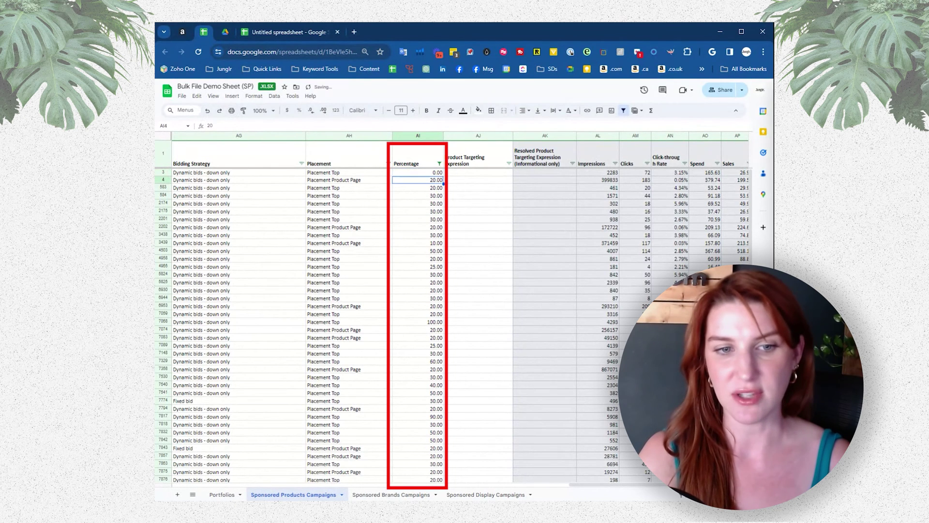
left_click(436, 322)
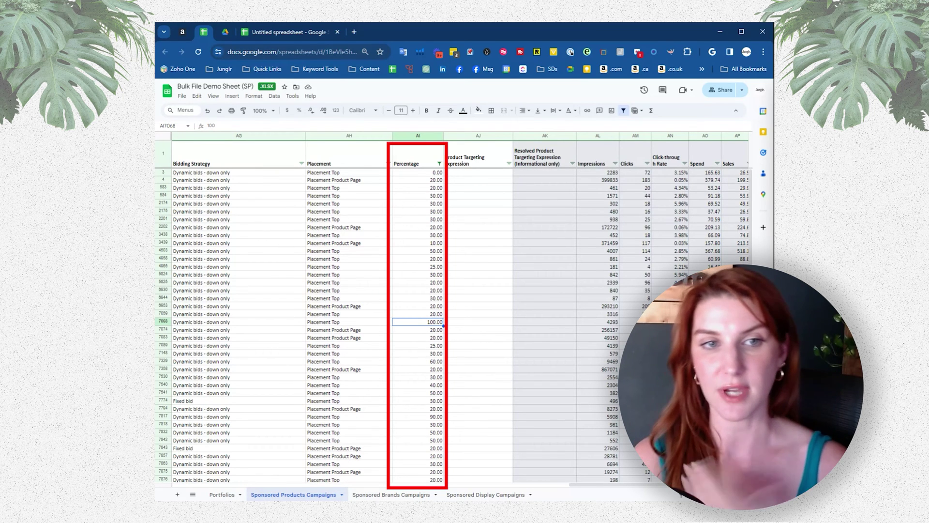
left_click(424, 174)
Enter "update" in the Operation column for row 3.
left_click(163, 173)
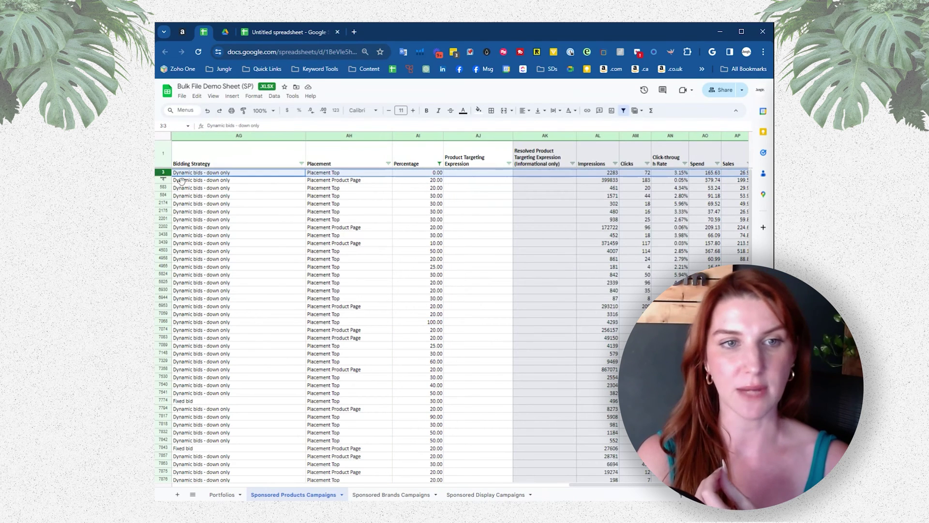
left_click_drag(586, 484, 175, 487)
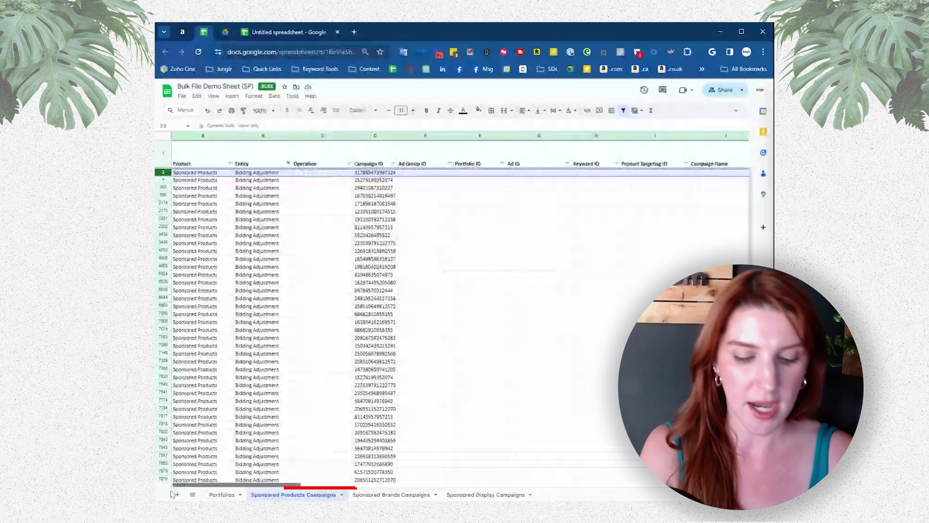
left_click(301, 173)
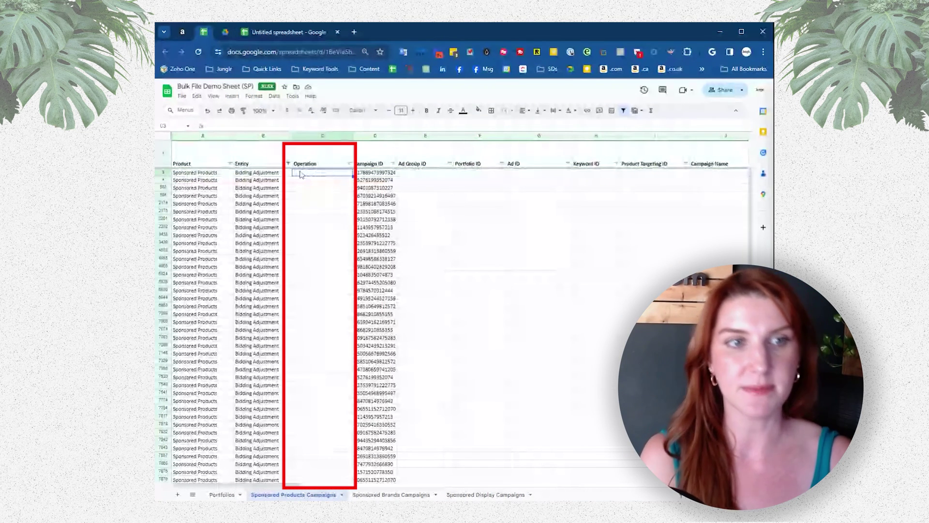
type("update")
key("Return")
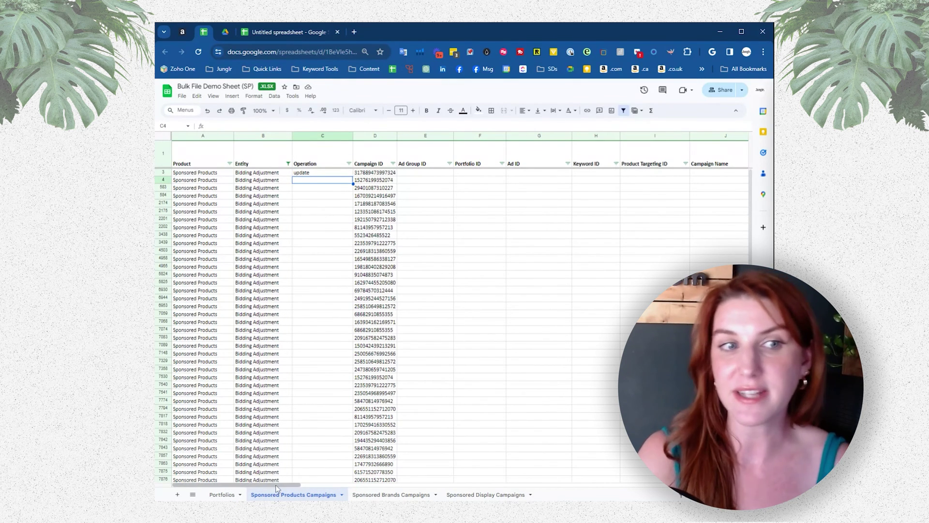
Review the Percentage and Operation columns for the bidding adjustment rows.
left_click_drag(277, 487, 675, 491)
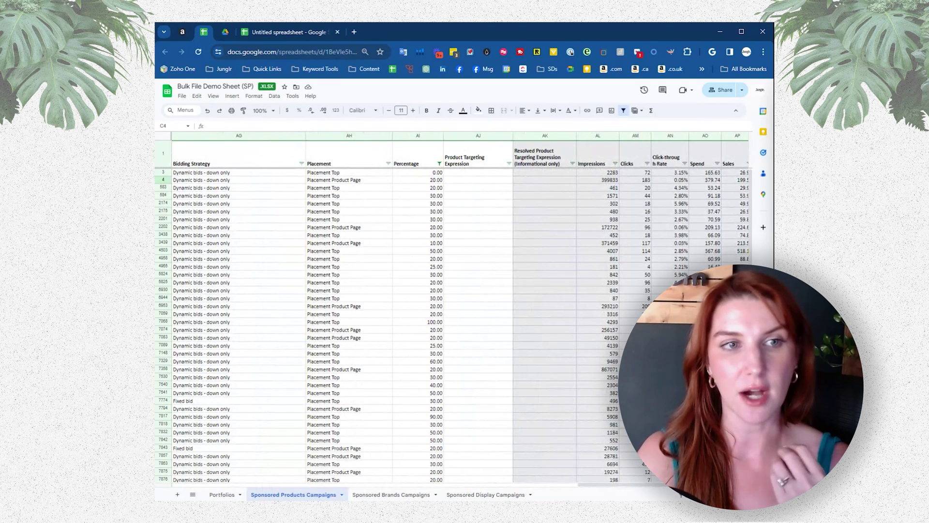
left_click_drag(601, 484, 220, 498)
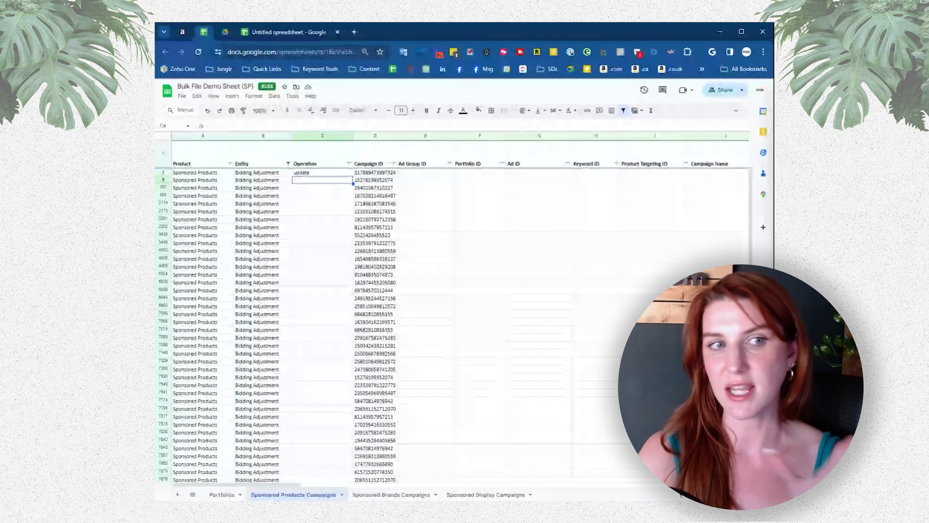
left_click(322, 135)
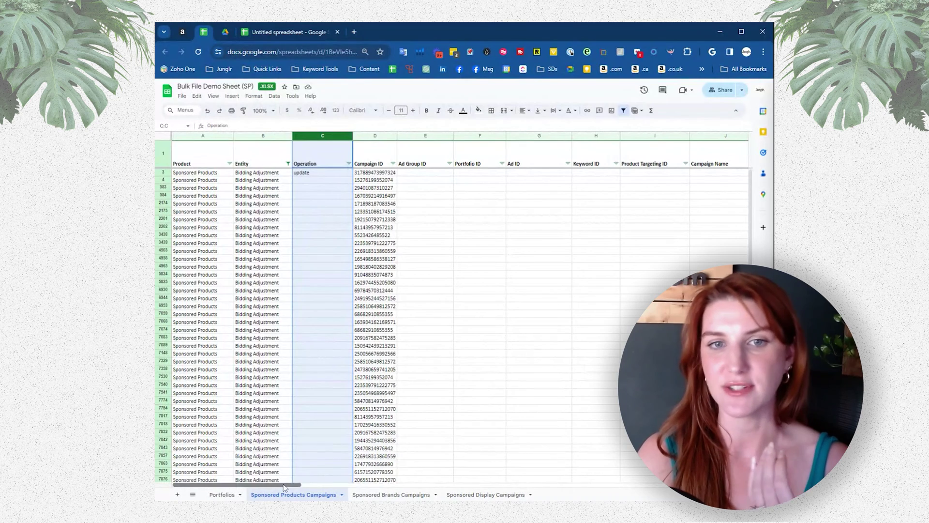
left_click_drag(288, 485, 469, 496)
scroll(644, 206, "right", 10)
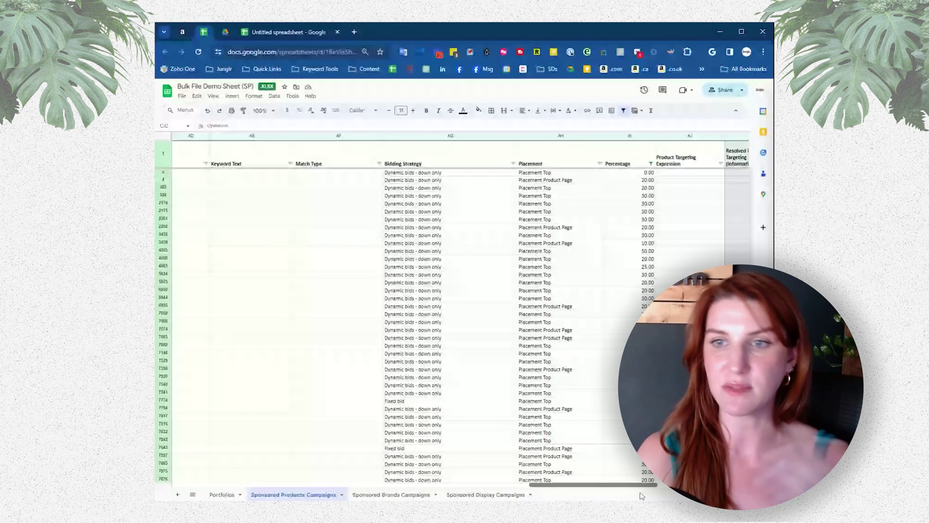
Undo the "update" entry in the Operation column and the Percentage change in row 3.
left_click(644, 204)
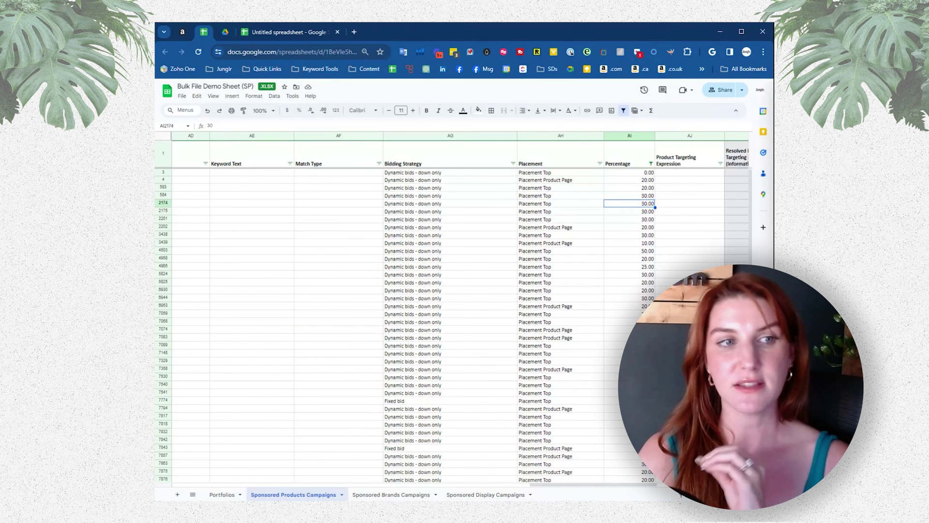
left_click(207, 112)
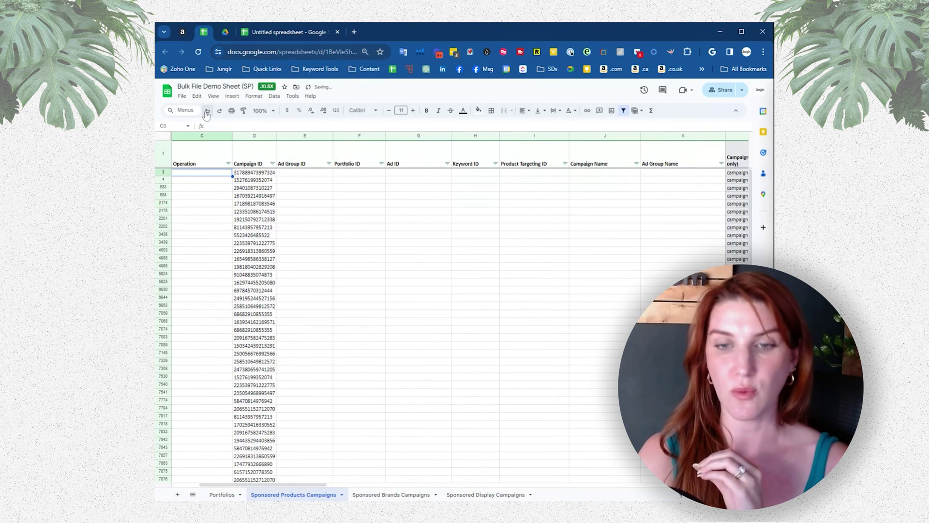
left_click(206, 112)
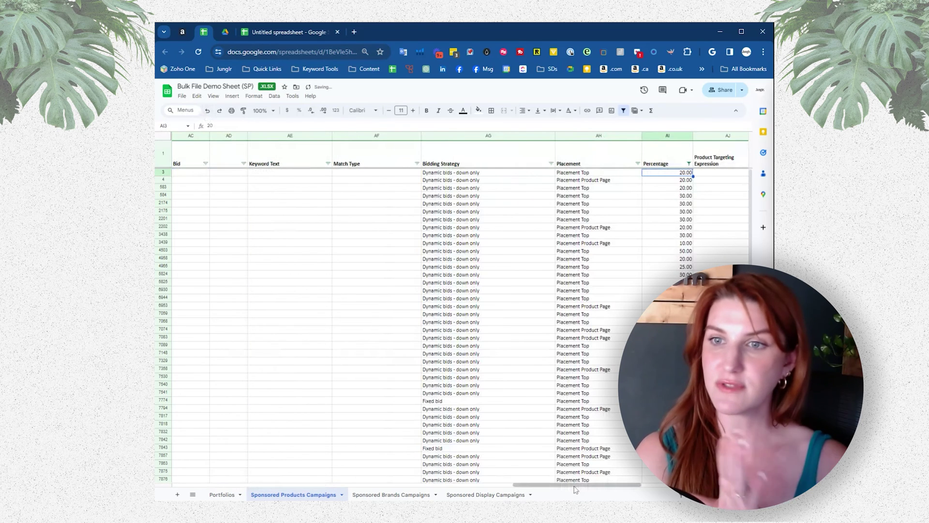
Copy the header row and the seven highest-ACOS bidding adjustment rows, through row 2201, into the untitled spreadsheet starting at A1.
left_click_drag(575, 486, 667, 494)
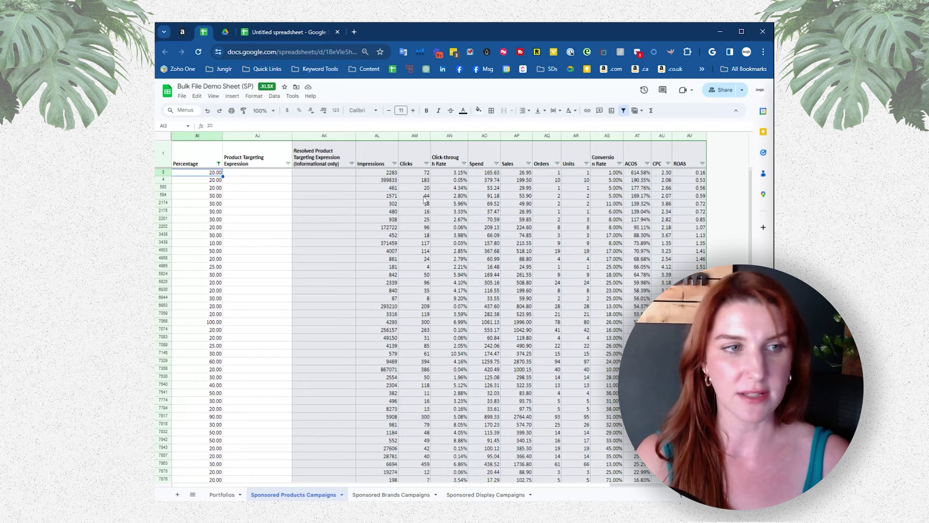
left_click(163, 165)
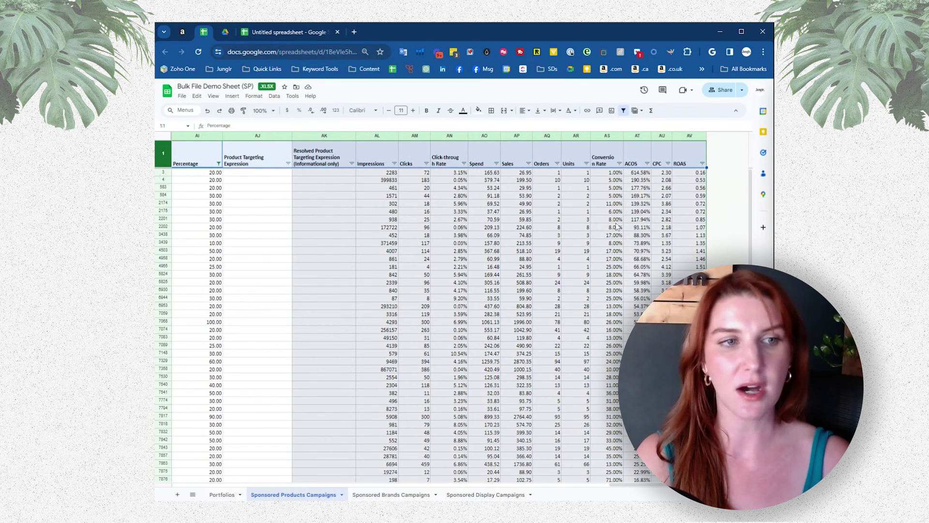
left_click(163, 219, "shift")
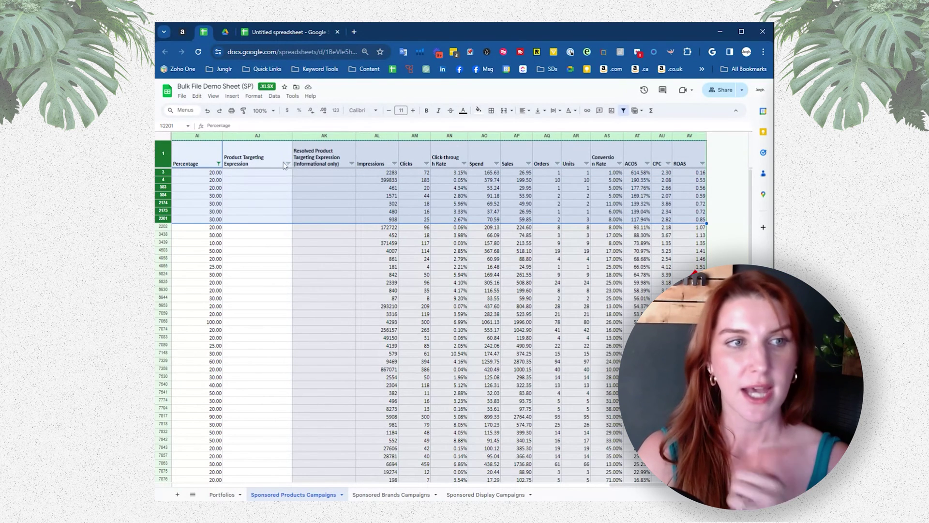
left_click(286, 32)
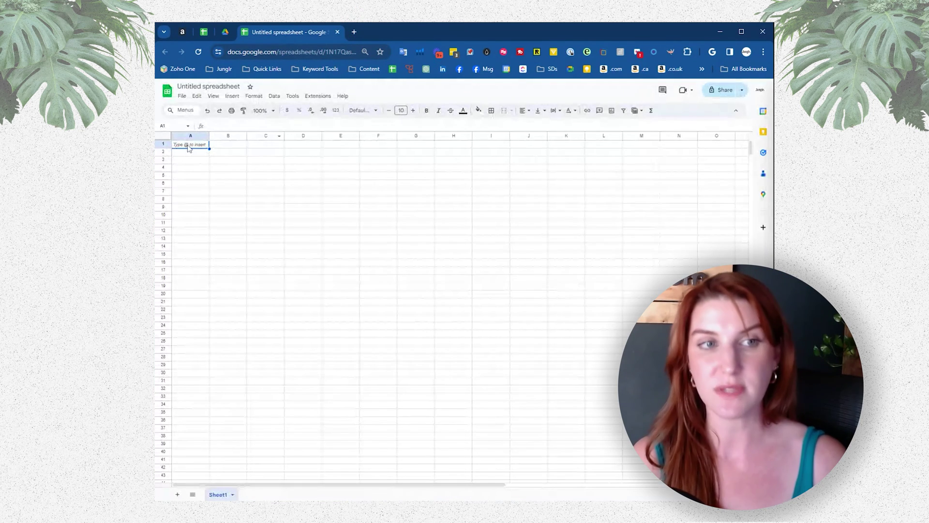
key("ctrl+v")
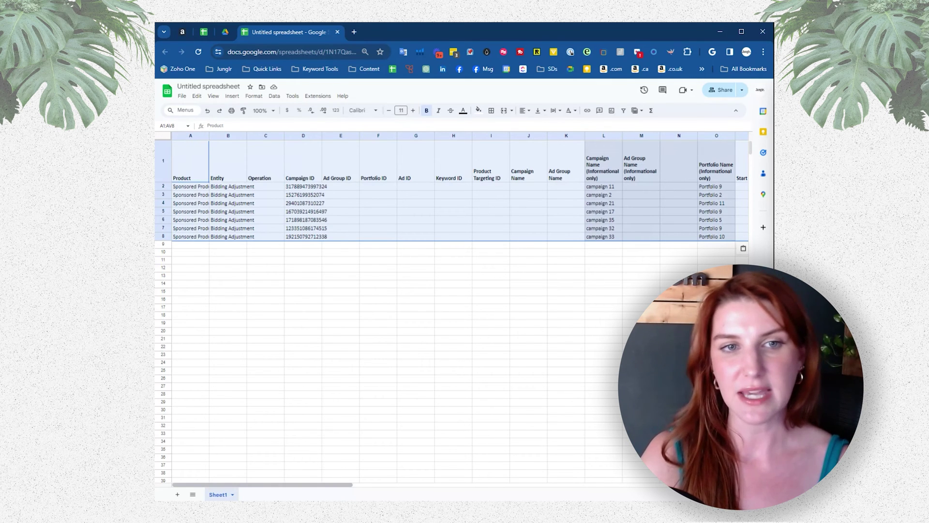
Set the Percentage of all seven copied bidding adjustment rows, rows 2 to 8, to 0.
left_click_drag(329, 484, 648, 491)
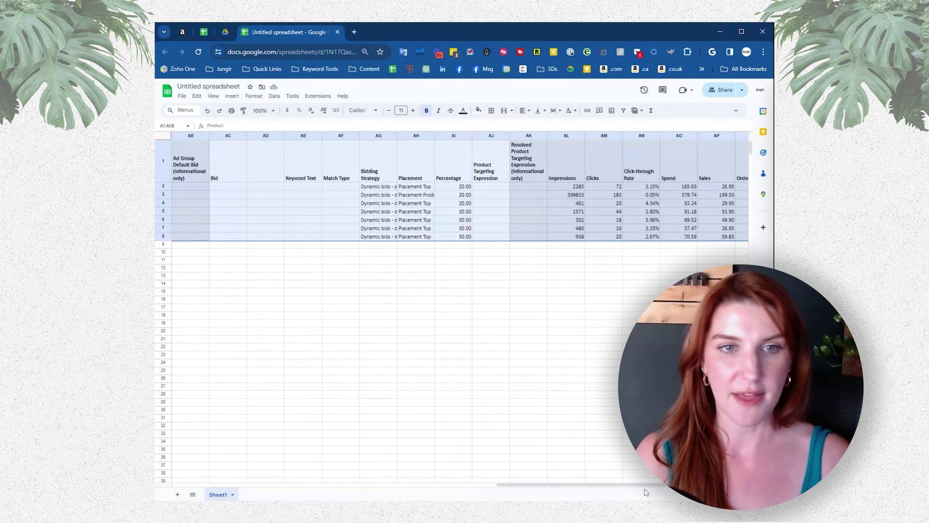
left_click(456, 188)
type("0")
key("Return")
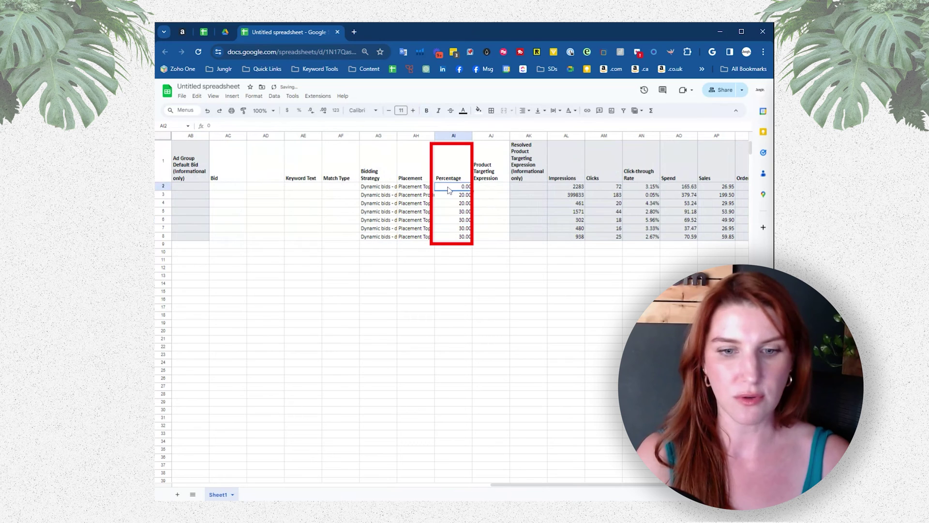
left_click_drag(456, 187, 456, 240)
Enter "update" in the Operation column for rows 2 to 8.
key("Home")
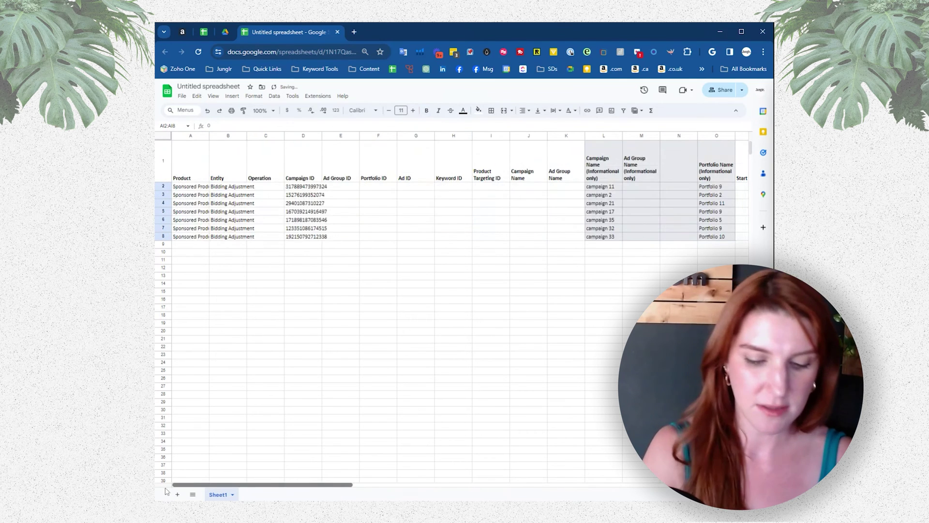
left_click(266, 188)
type("update")
key("Return")
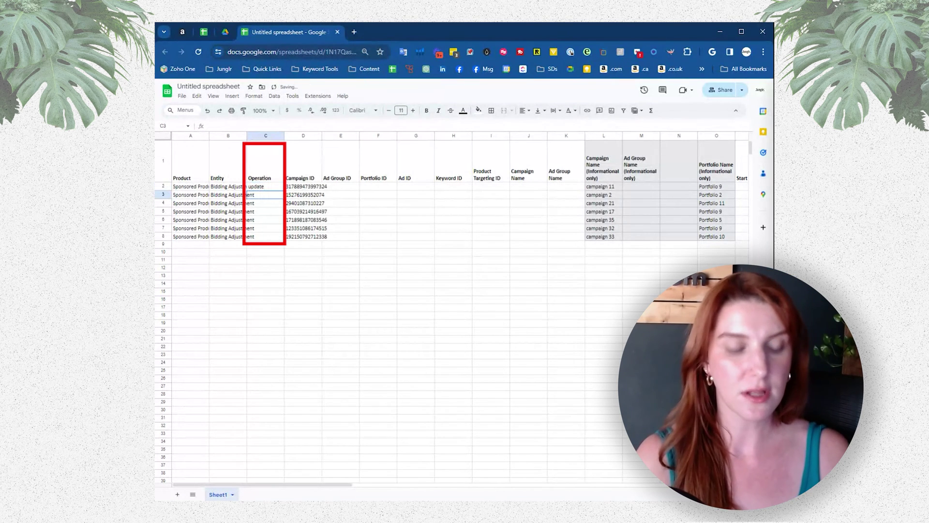
left_click(271, 189)
double_click(284, 191)
left_click(300, 280)
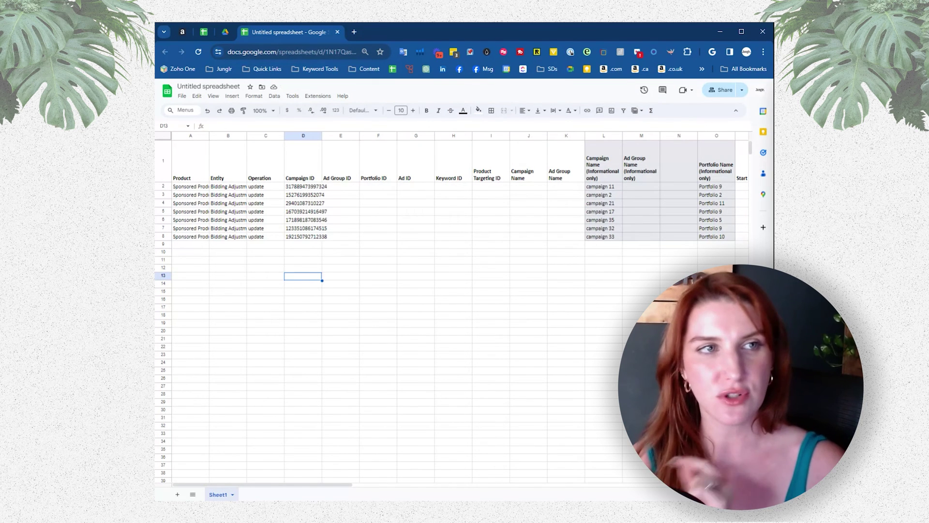
In the bulk file's Sponsored Products Campaigns sheet, filter the Percentage column to show only 0.00.
left_click(204, 32)
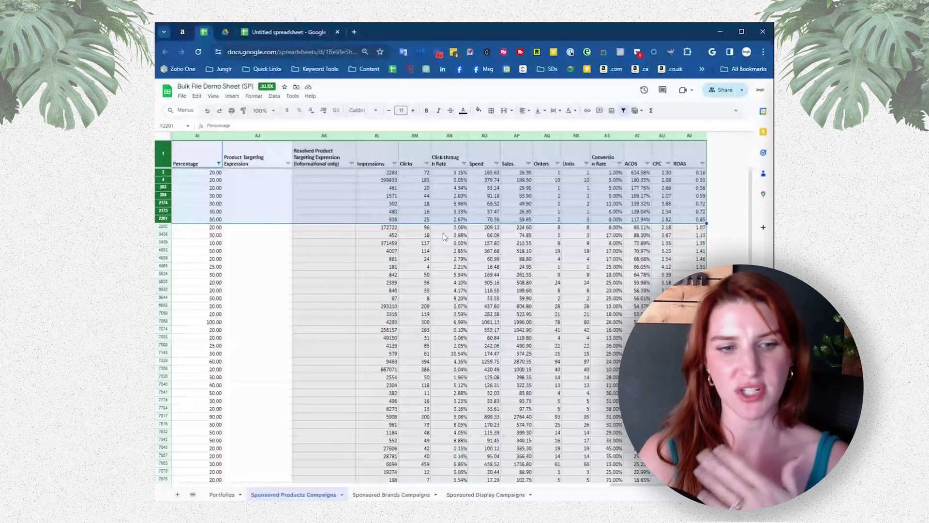
left_click(163, 227)
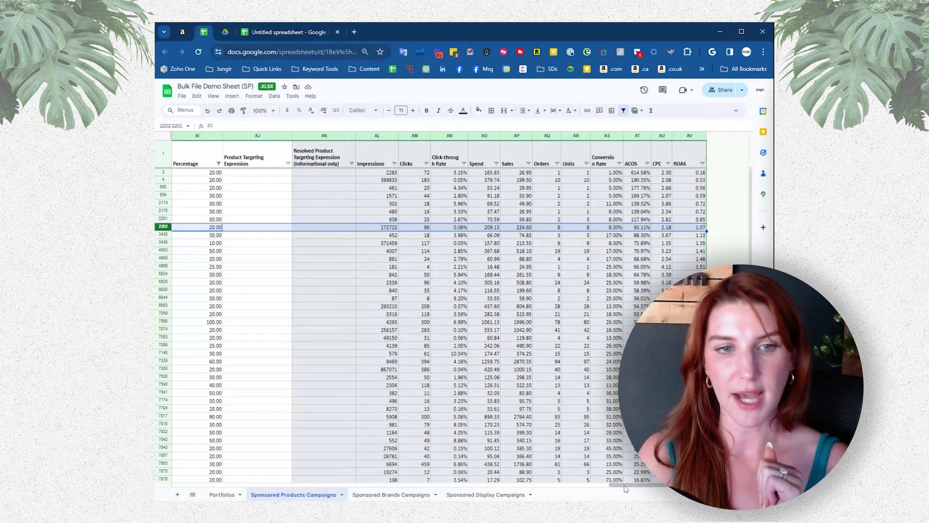
left_click_drag(625, 489, 569, 487)
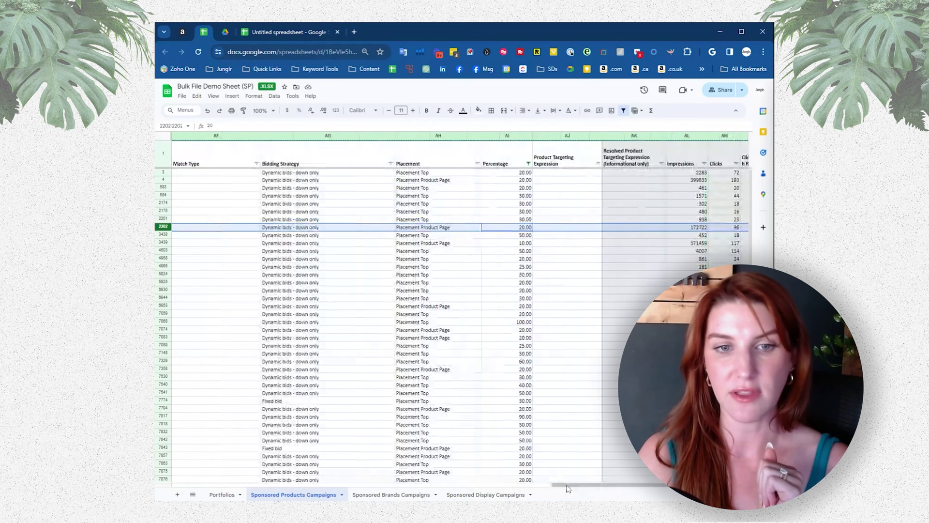
left_click(528, 163)
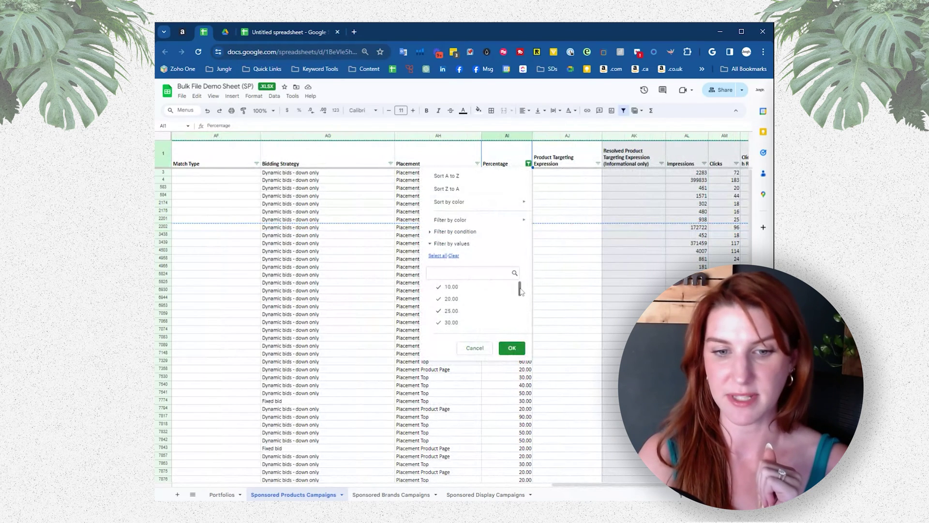
left_click(451, 256)
scroll(474, 305, "down", 3)
left_click(452, 322)
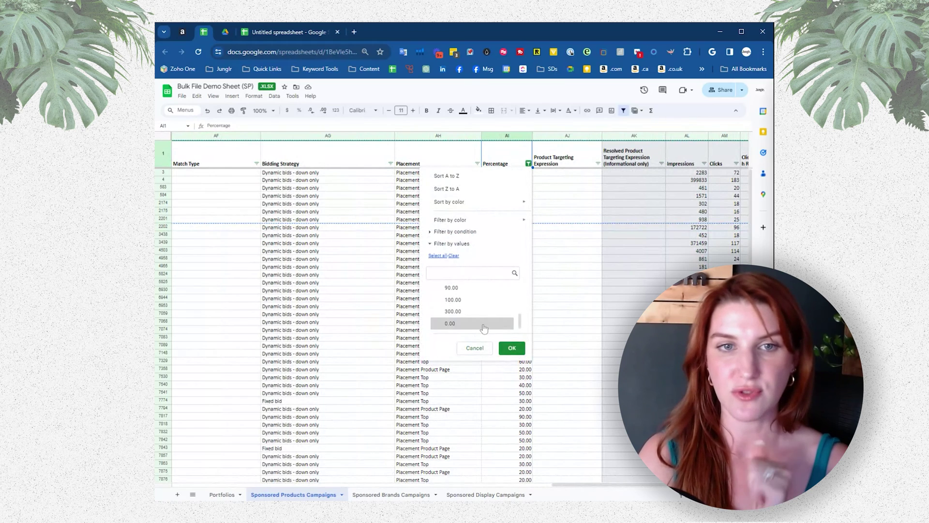
left_click(512, 347)
Sort the filtered bidding adjustment rows by Sales from highest to lowest.
left_click_drag(572, 486, 588, 486)
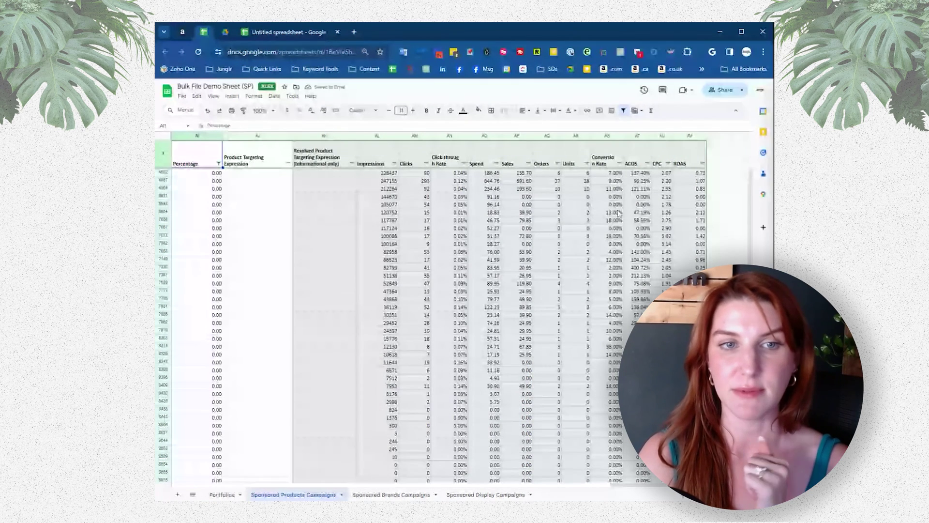
left_click(528, 163)
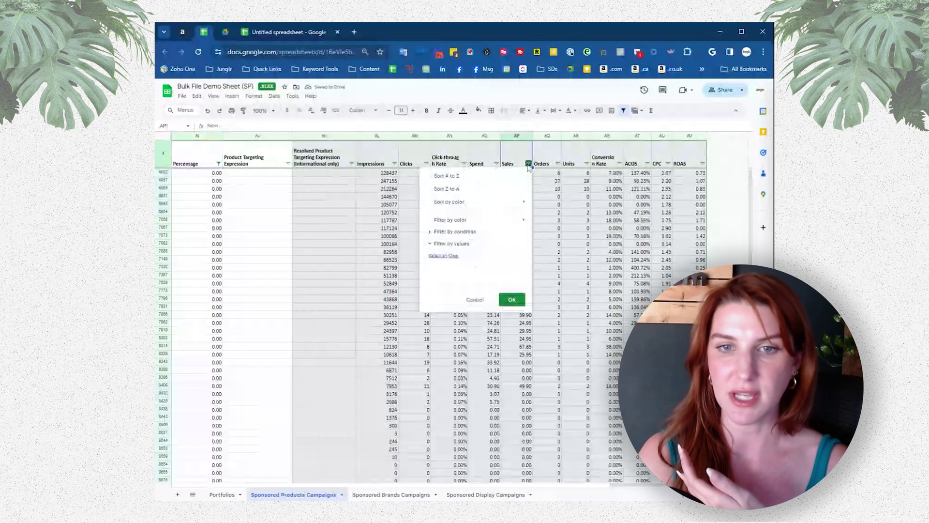
left_click(501, 193)
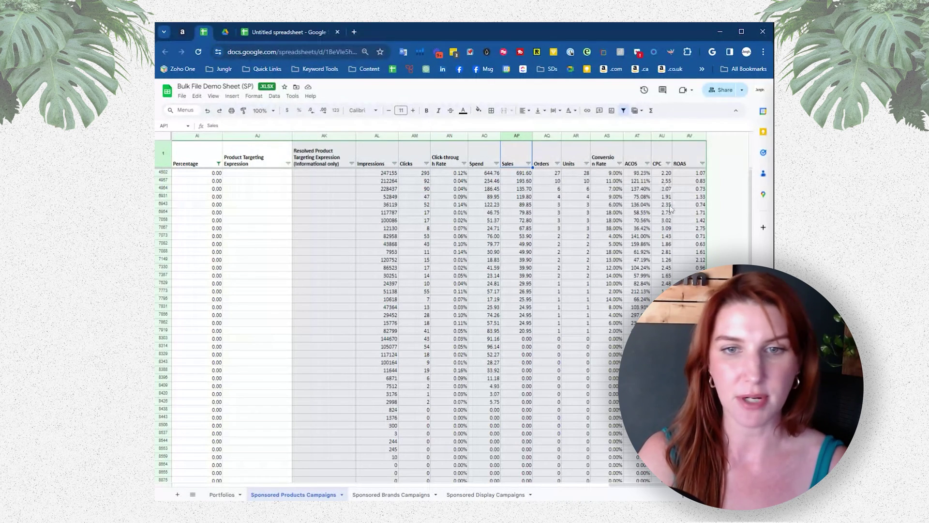
Copy the campaign 36 Placement Product Page row, row 7067, into row 9 of the untitled spreadsheet.
left_click(163, 228)
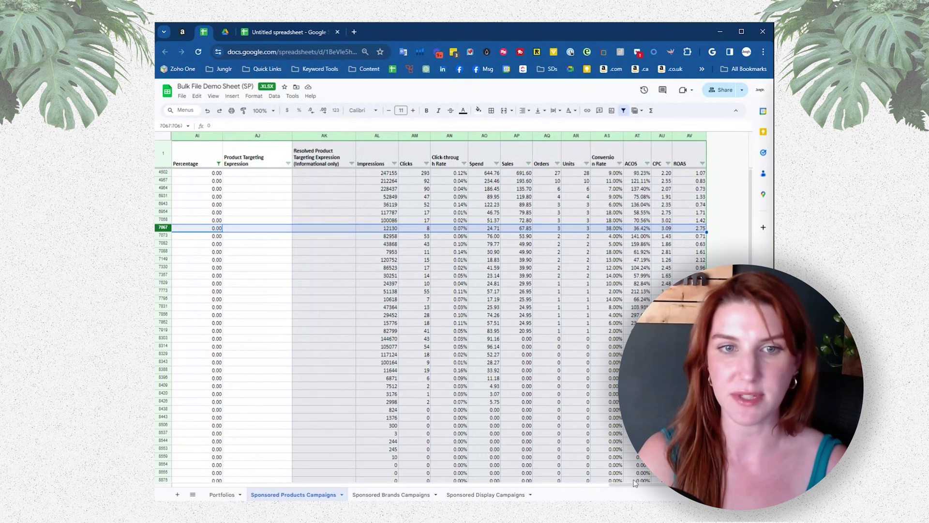
left_click_drag(634, 490, 308, 490)
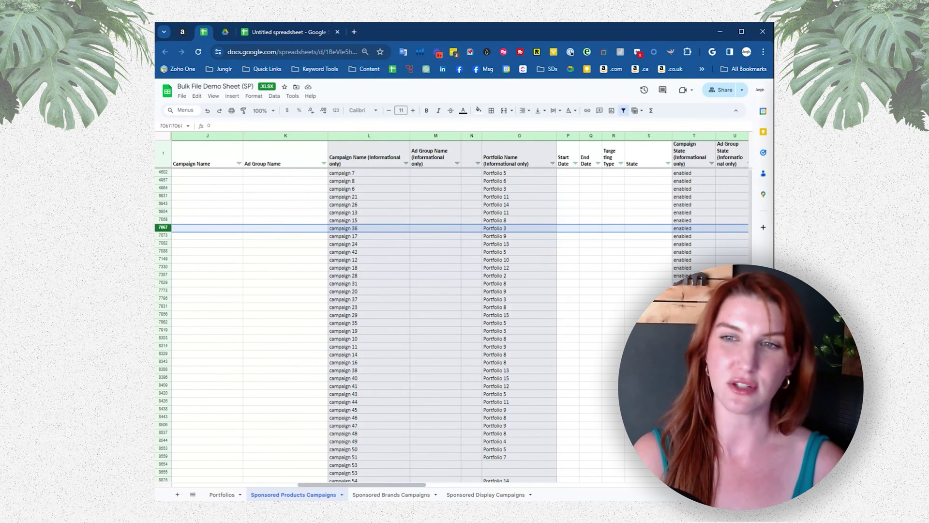
left_click_drag(423, 484, 677, 492)
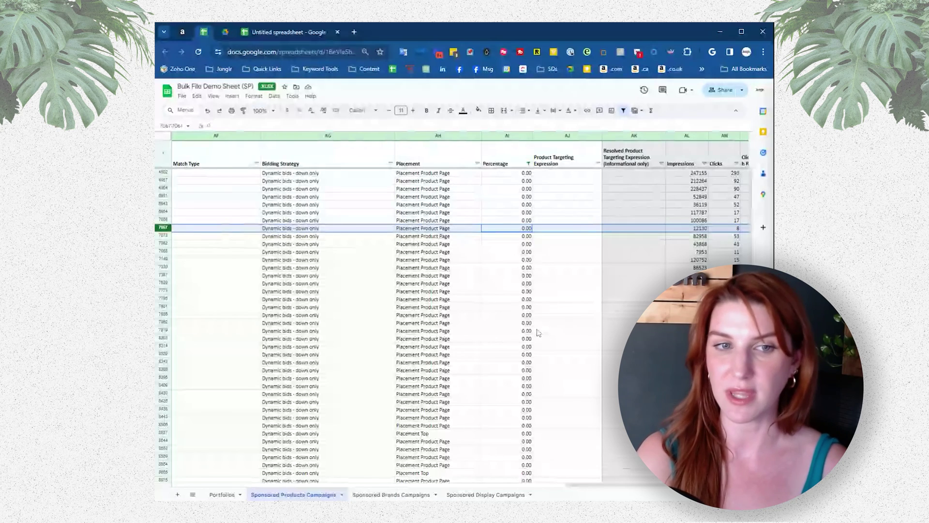
left_click(514, 231)
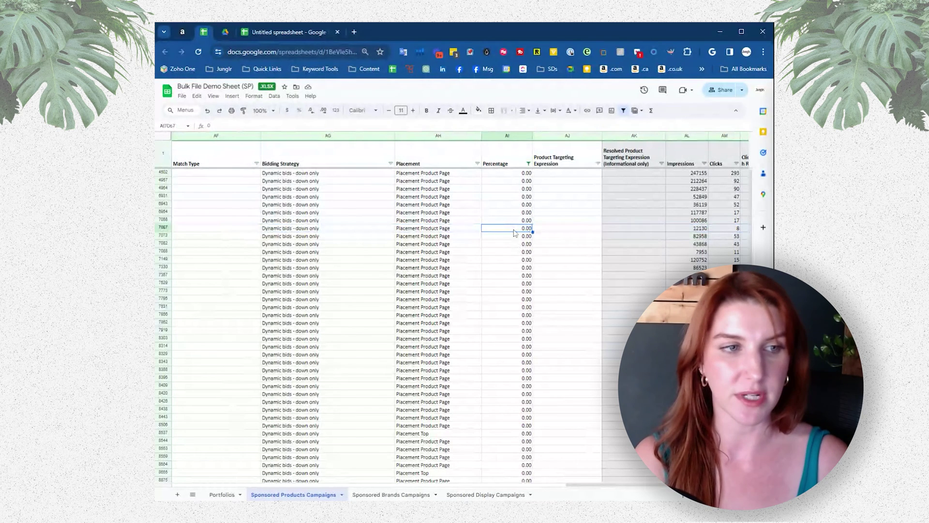
left_click(167, 227)
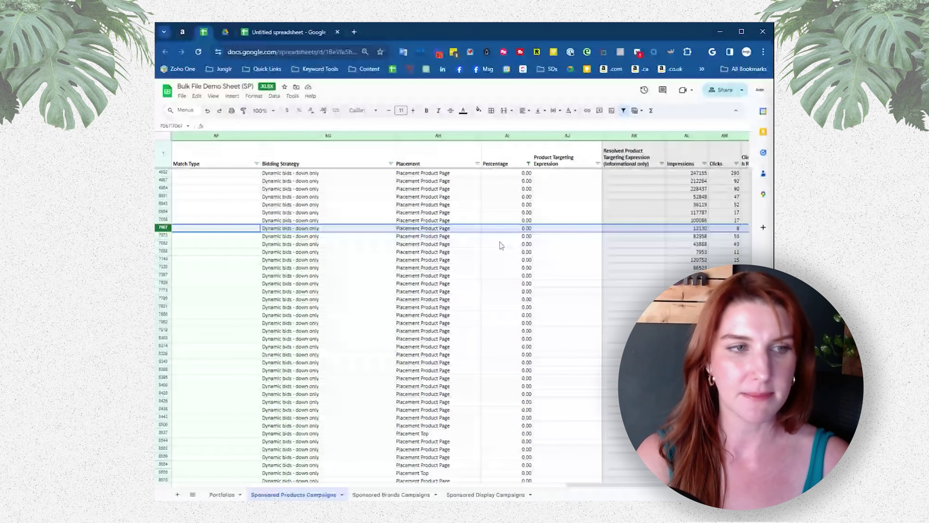
left_click(296, 33)
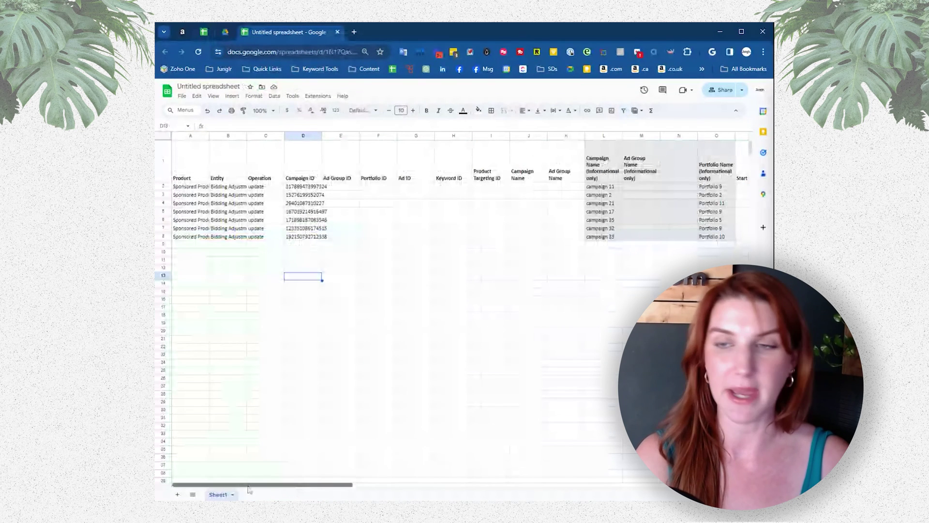
left_click(191, 245)
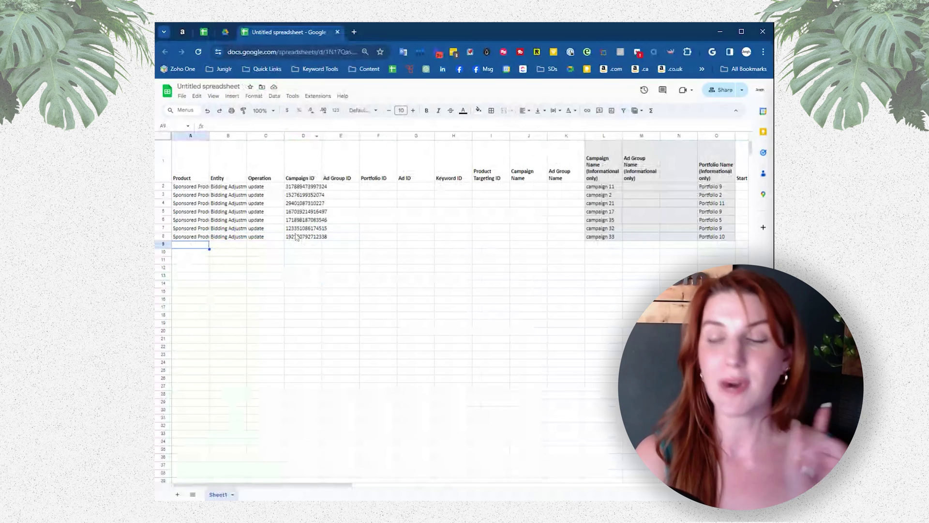
key("ctrl+v")
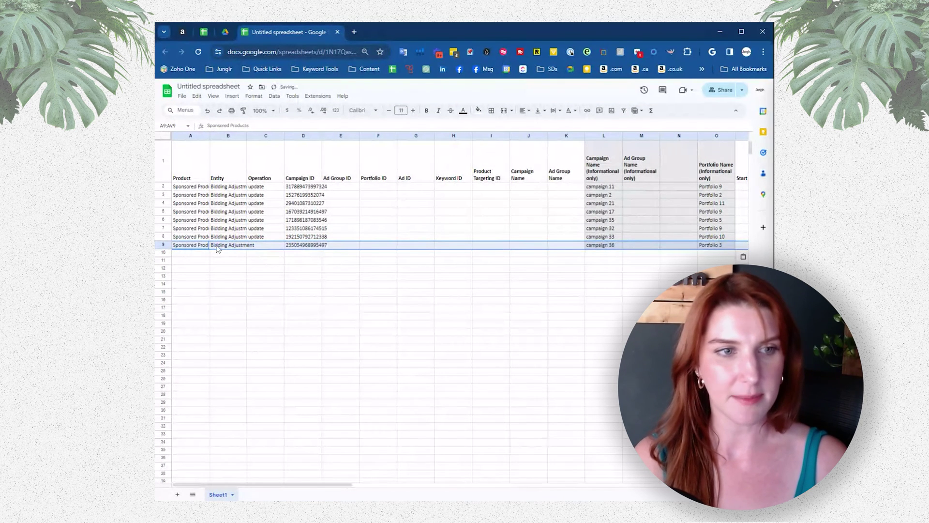
key("ctrl+z")
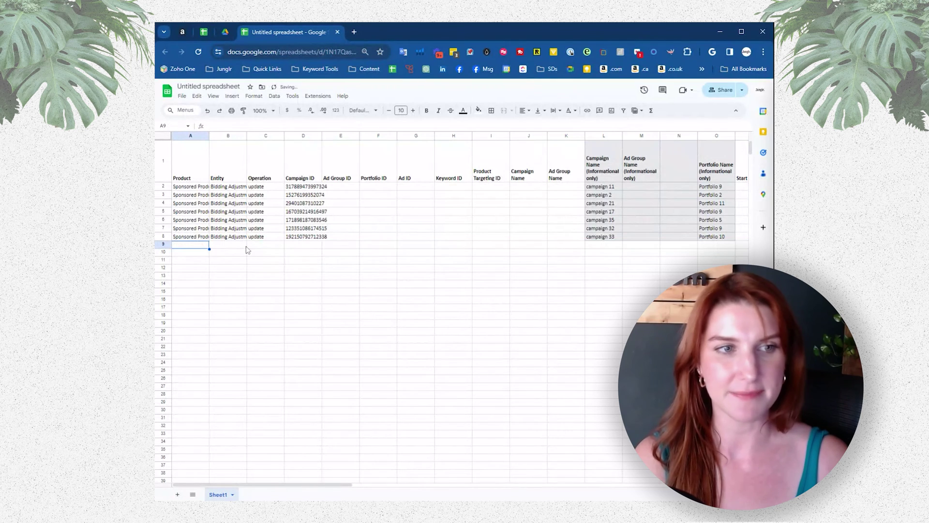
left_click(240, 248)
key("ctrl+v")
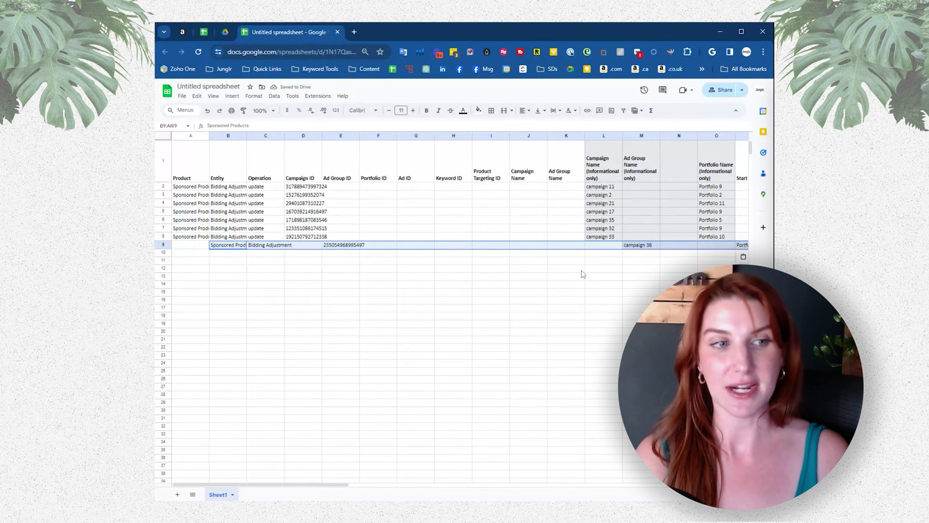
key("ctrl+z")
left_click(196, 246)
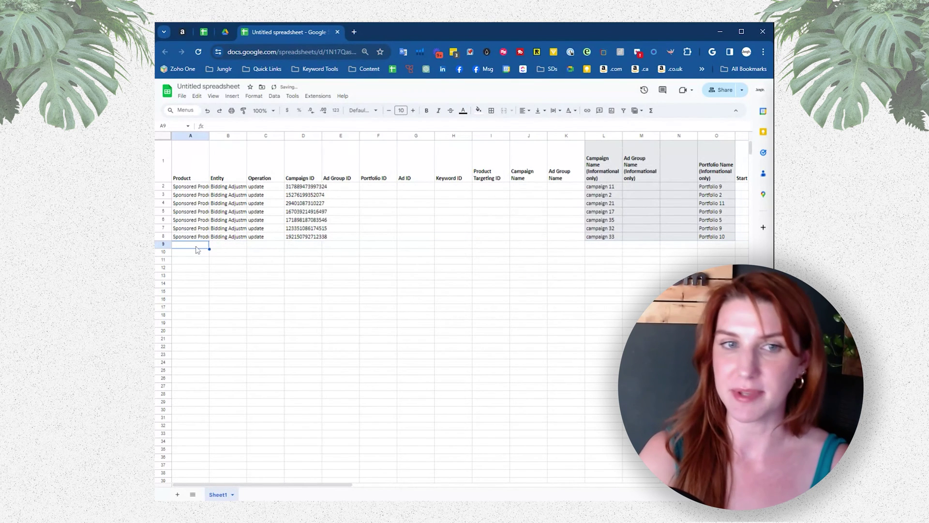
key("ctrl+v")
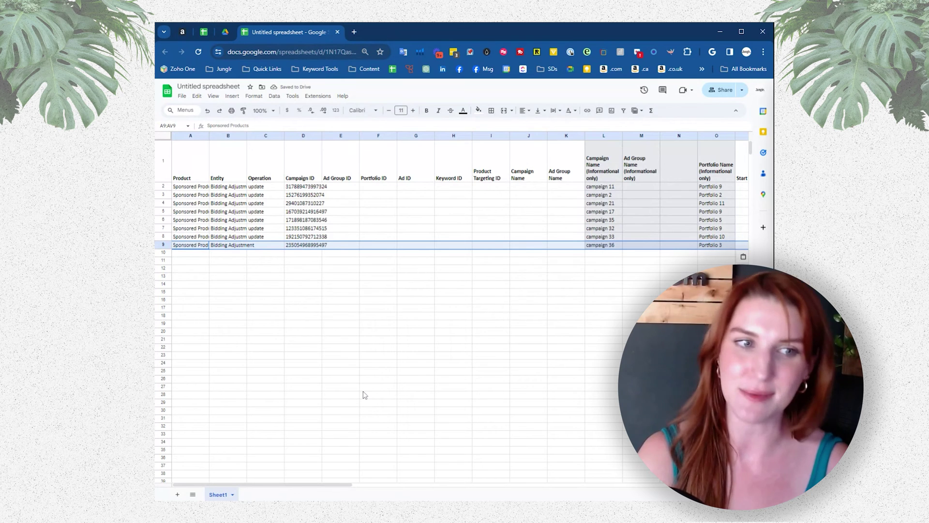
Fill "update" into row 9's Operation cell and set that row's Percentage to 20.
left_click(269, 237)
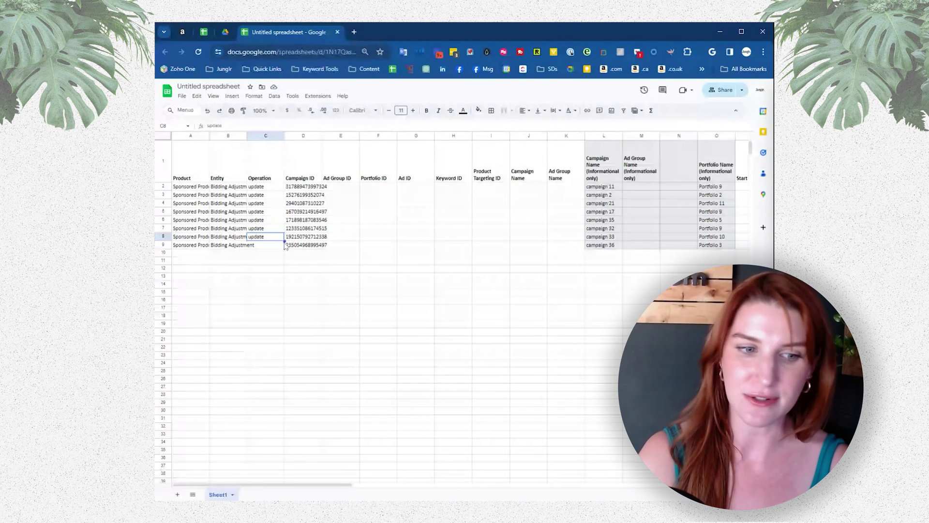
left_click_drag(285, 245, 286, 249)
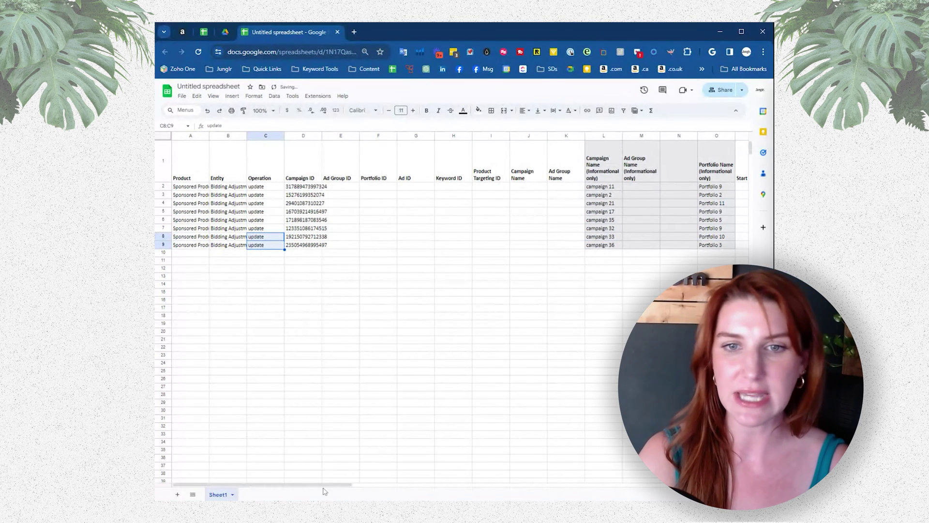
left_click_drag(322, 489, 676, 489)
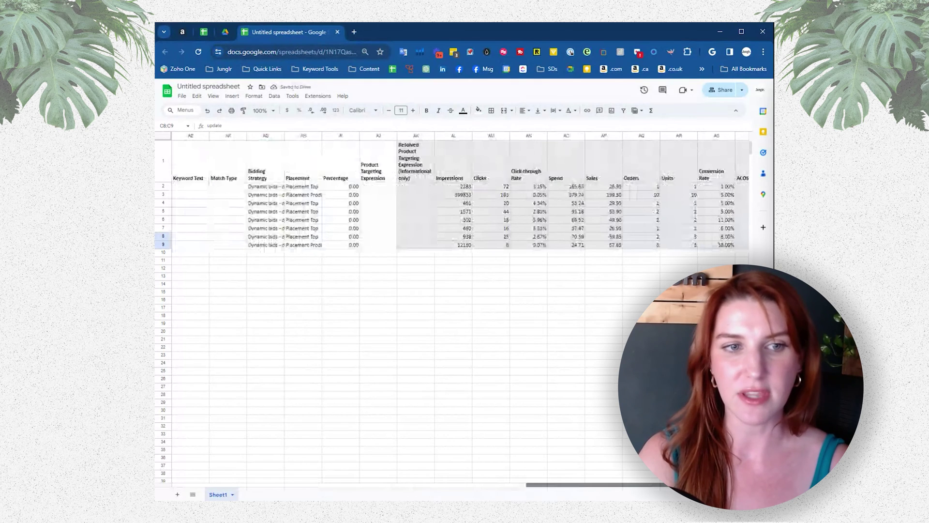
left_click_drag(341, 187, 344, 250)
left_click(344, 248)
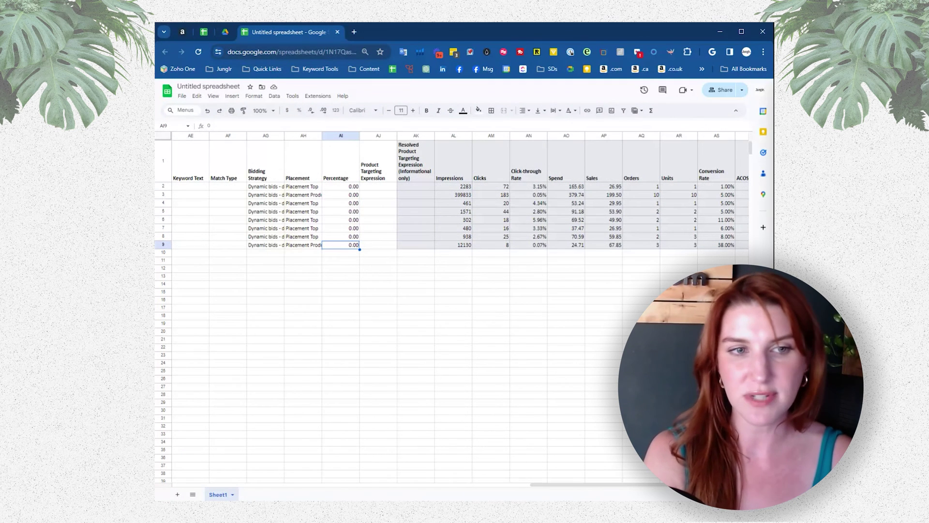
type("10")
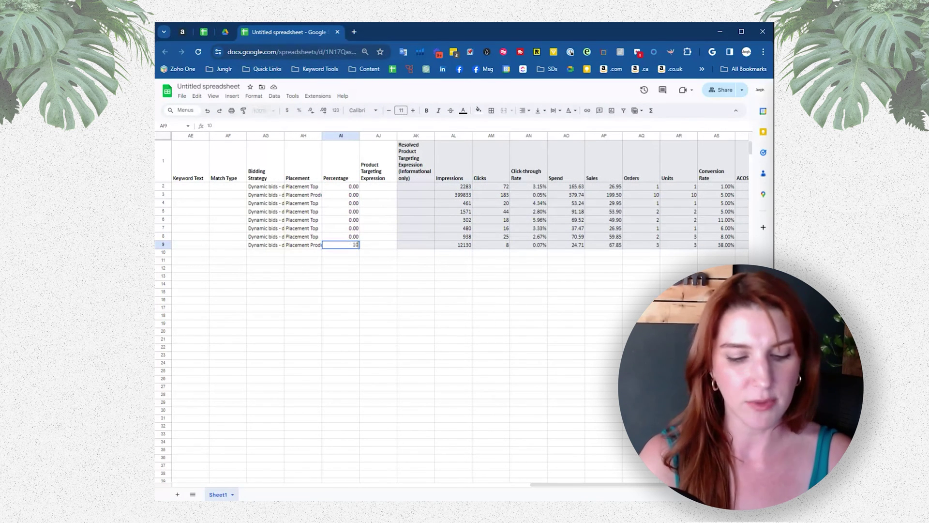
key("Return")
left_click(342, 247)
type("20")
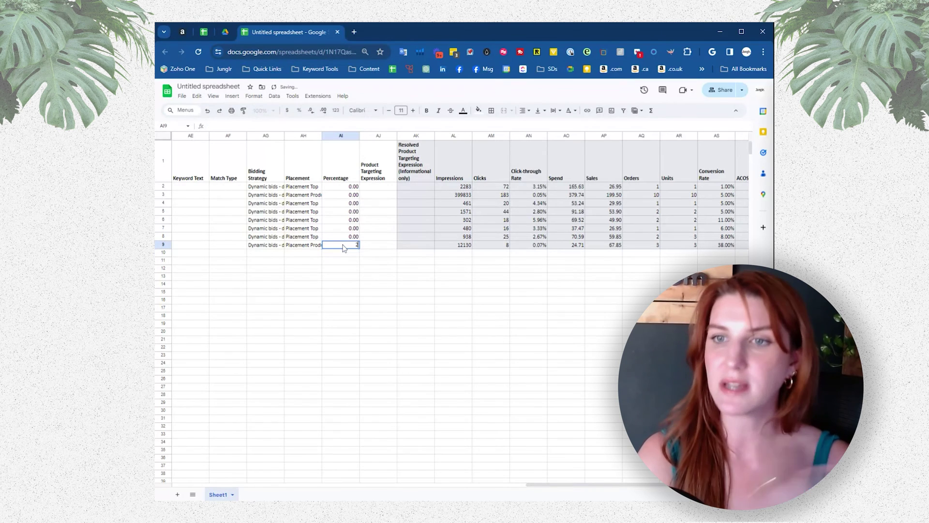
left_click(344, 287)
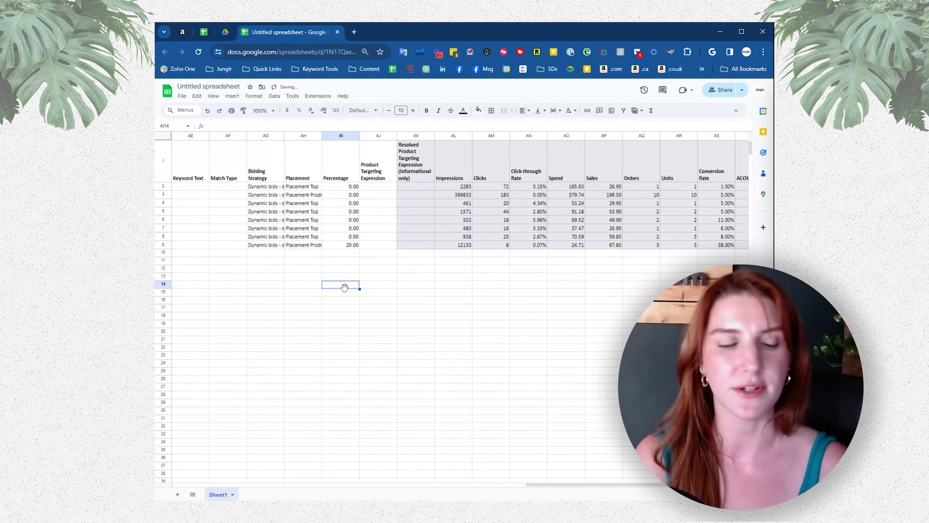
In the bulk file's Sponsored Products Campaigns sheet, reset the Percentage filter to show all values.
left_click(204, 32)
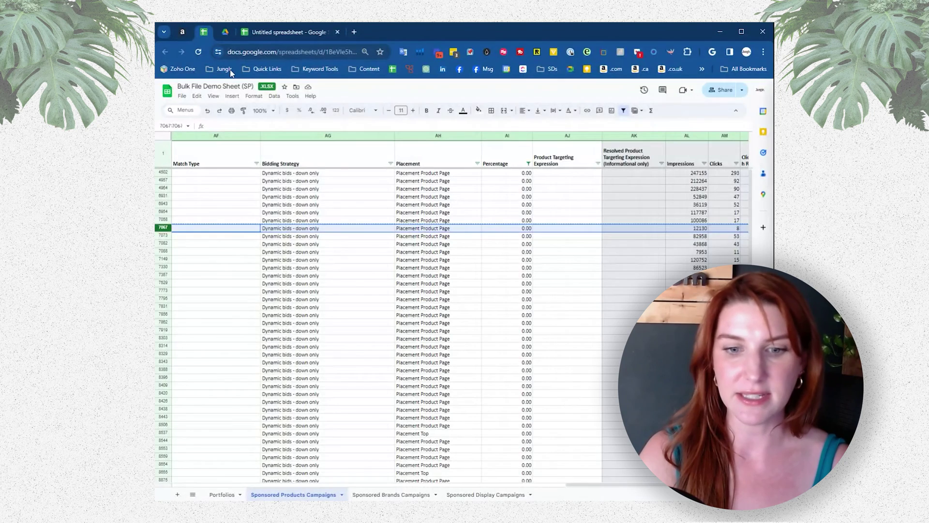
left_click_drag(619, 484, 640, 491)
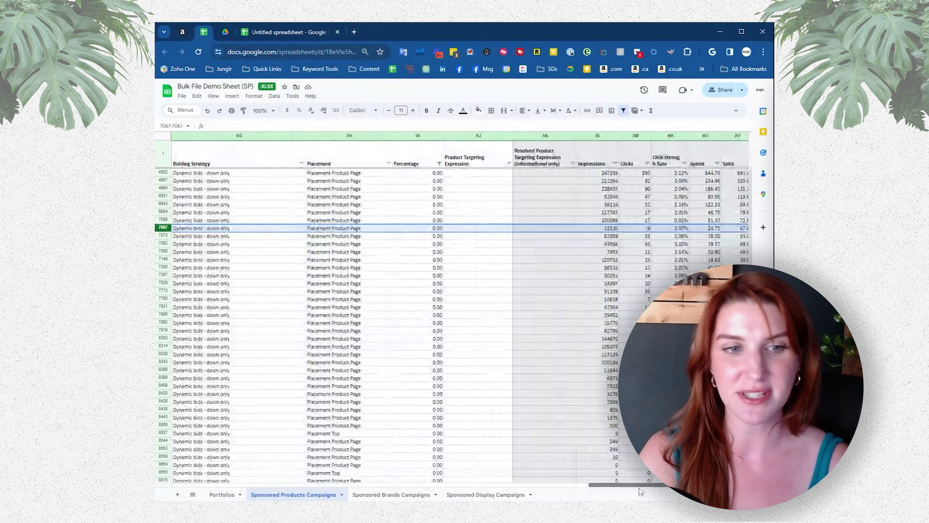
left_click(439, 164)
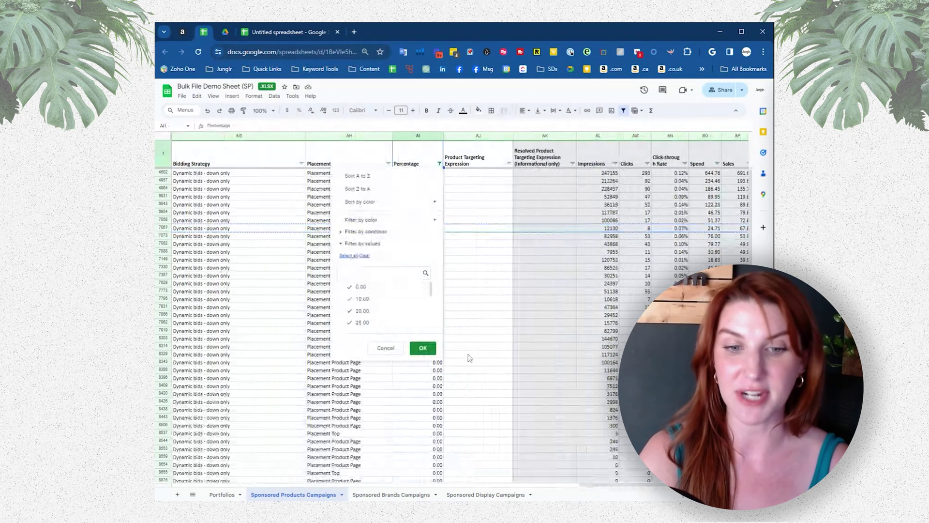
left_click(423, 348)
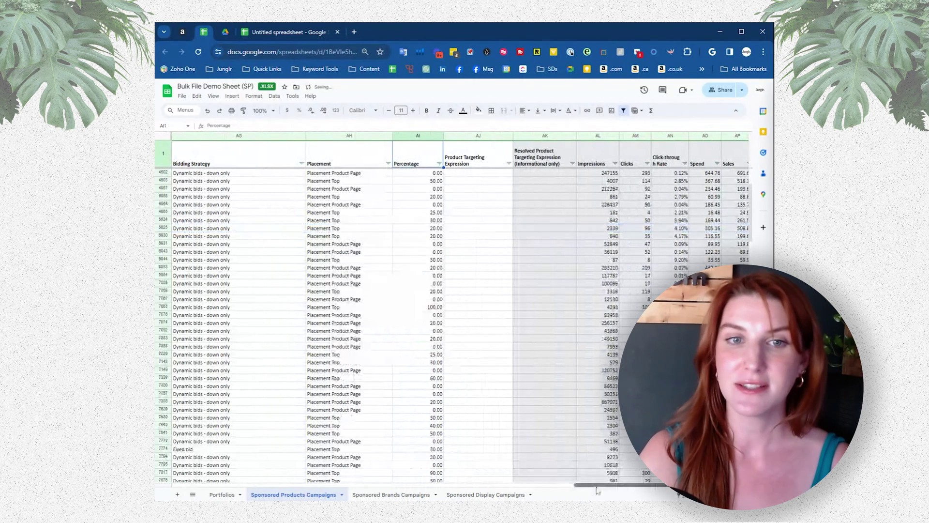
Sort the bulk file's bidding adjustment rows by Spend from highest to lowest.
left_click_drag(597, 490, 617, 491)
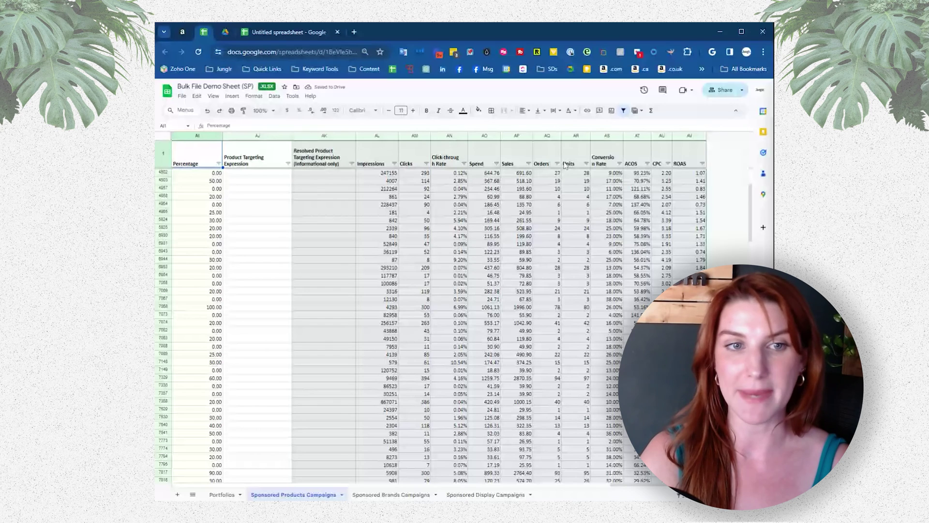
left_click(496, 163)
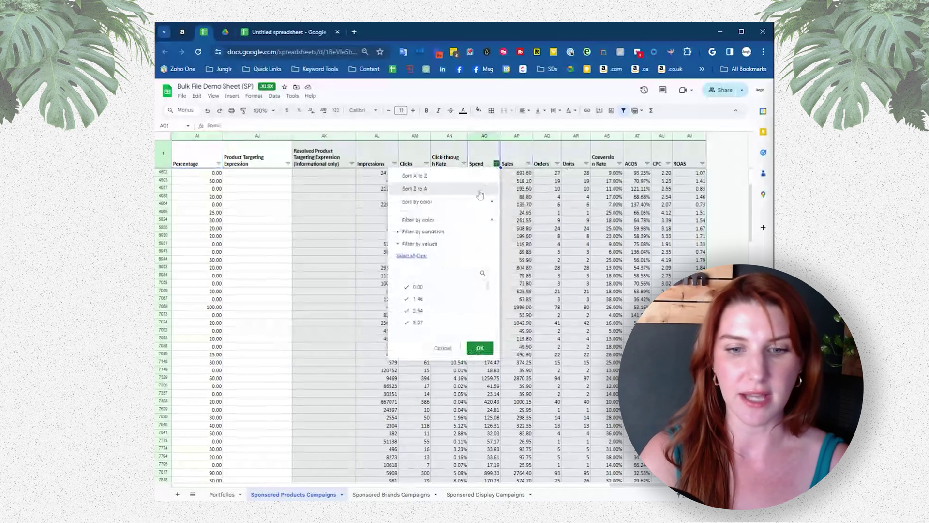
left_click(438, 190)
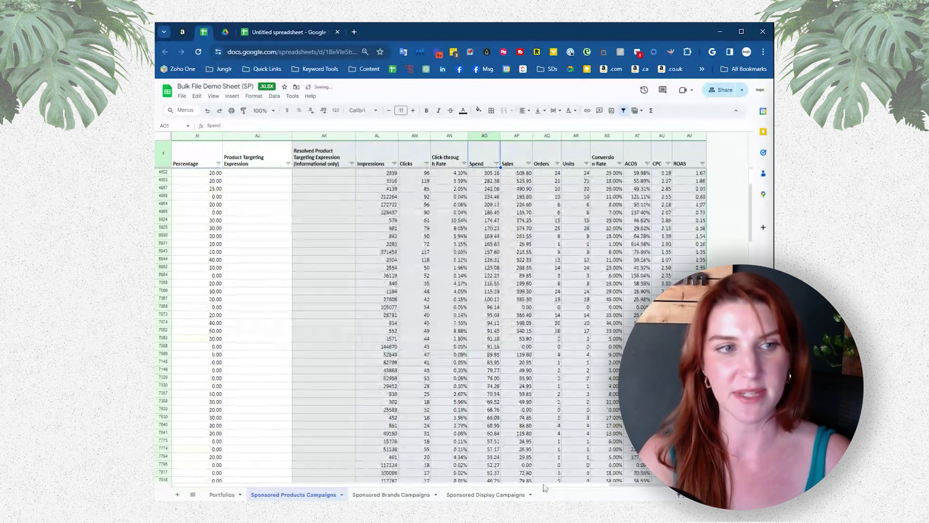
left_click_drag(623, 490, 578, 491)
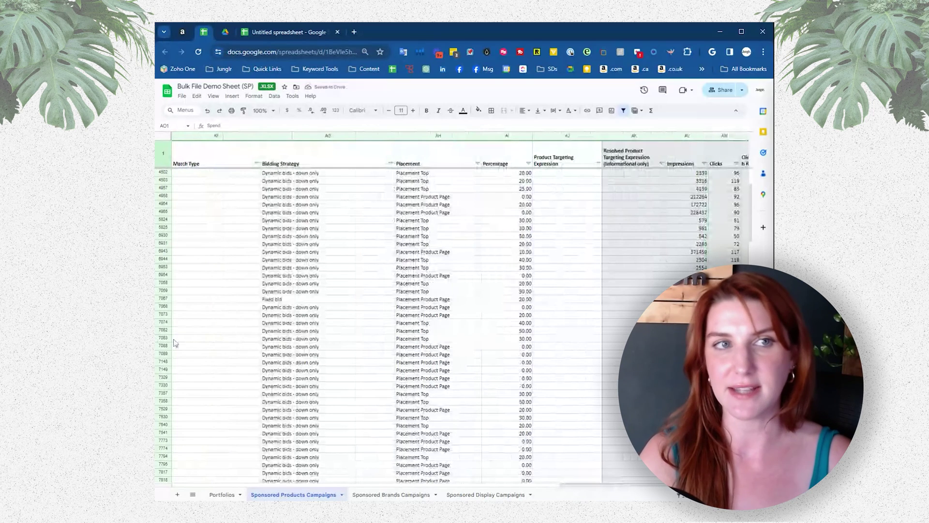
scroll(476, 276, "up", 4)
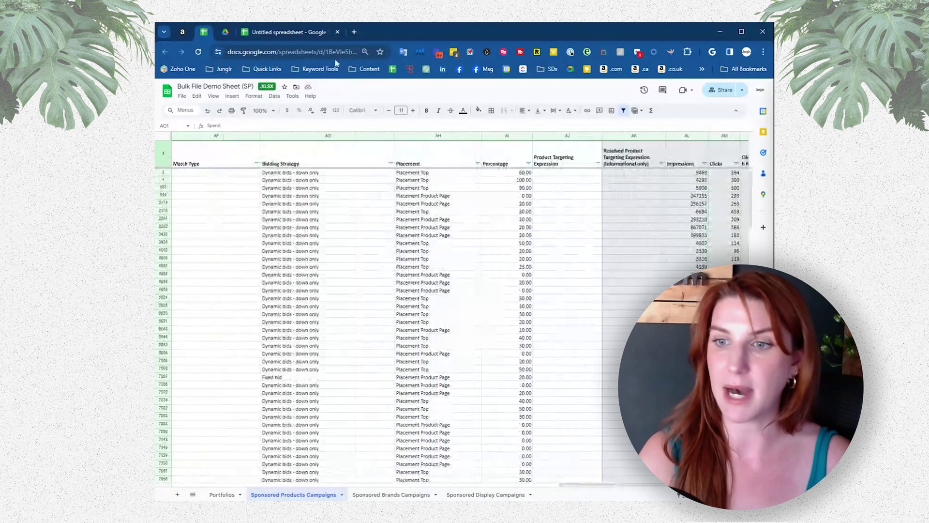
left_click(276, 34)
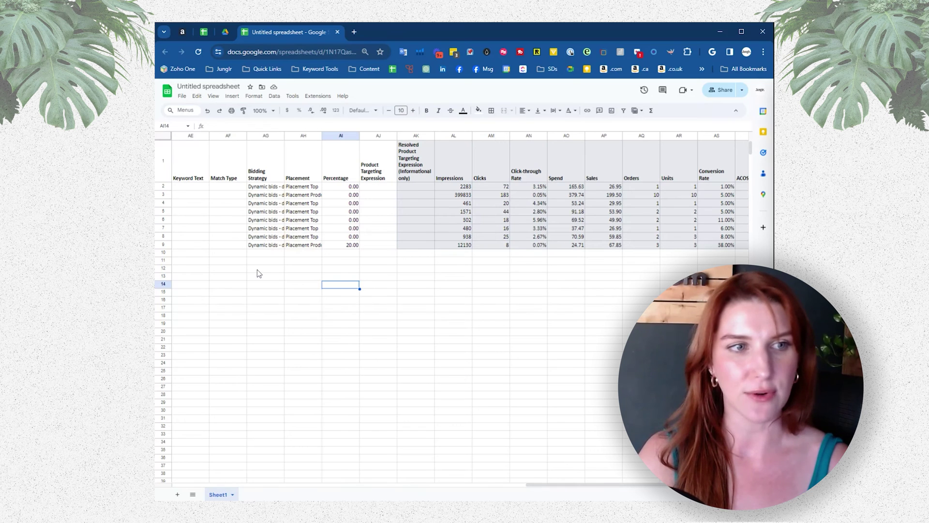
left_click(182, 96)
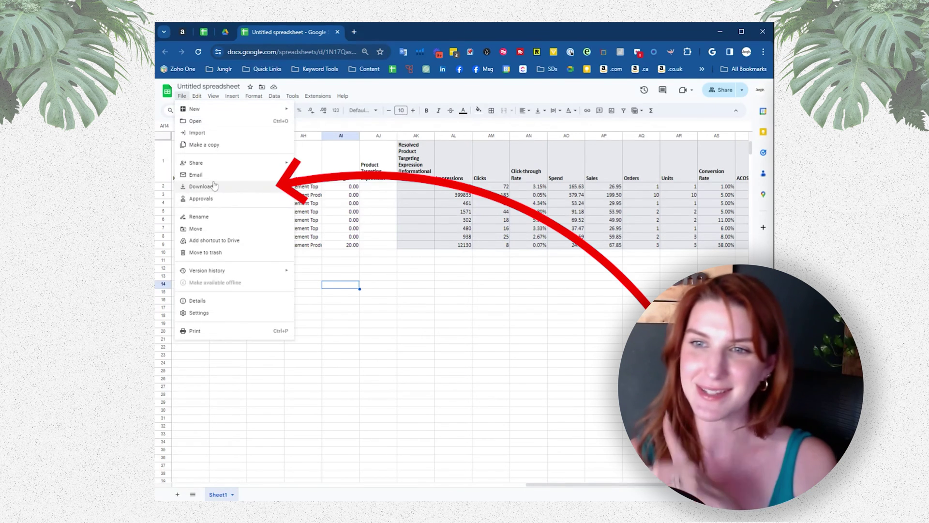
mouse_move(201, 187)
left_click(453, 300)
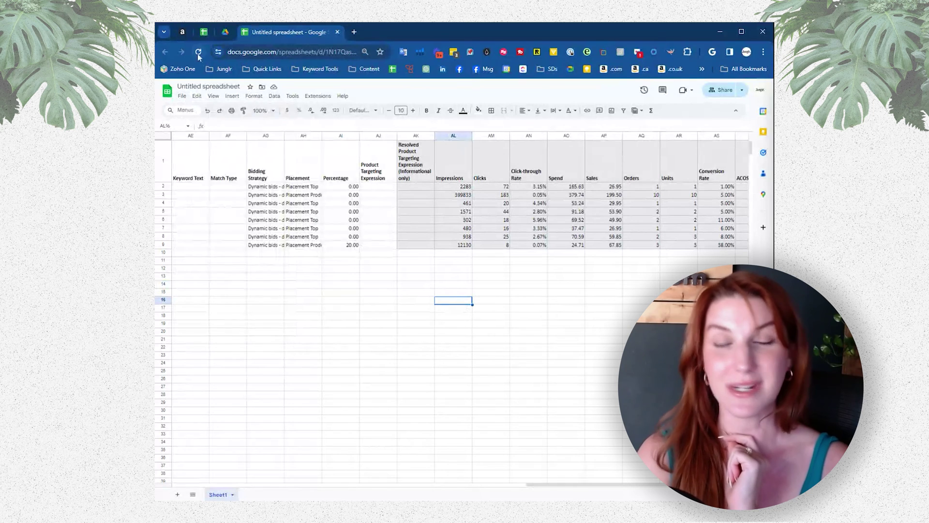
left_click(208, 86)
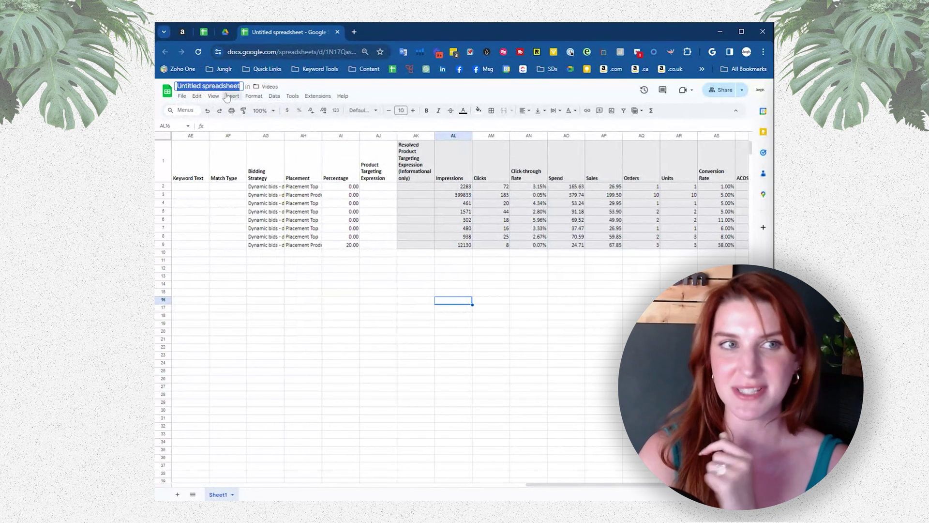
left_click(316, 91)
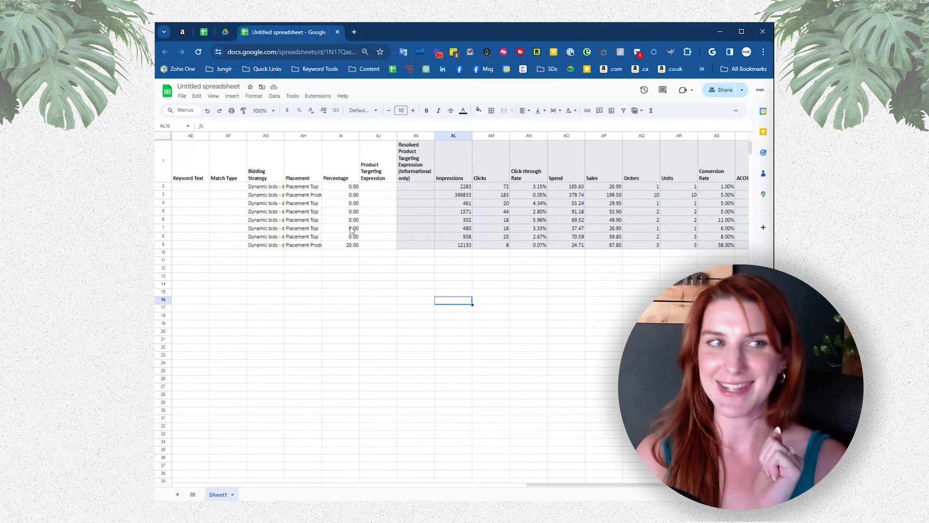
left_click(226, 85)
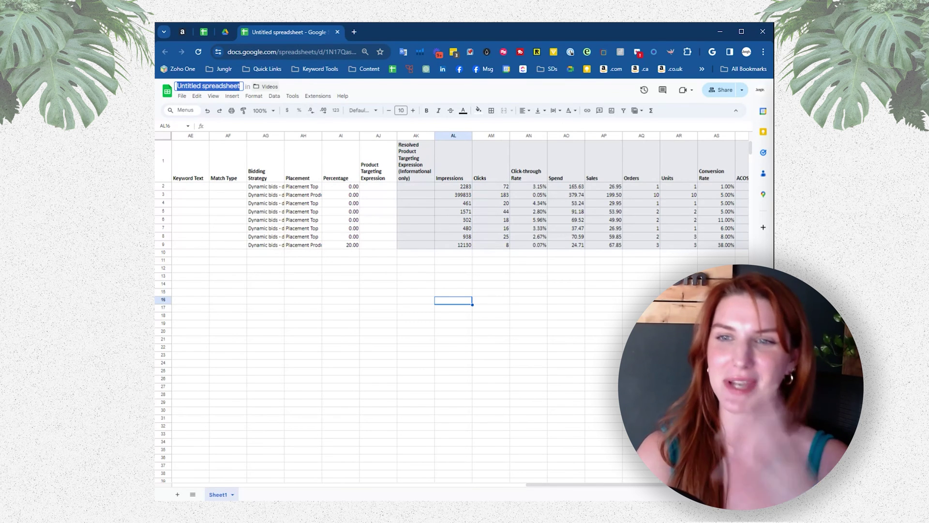
left_click(386, 93)
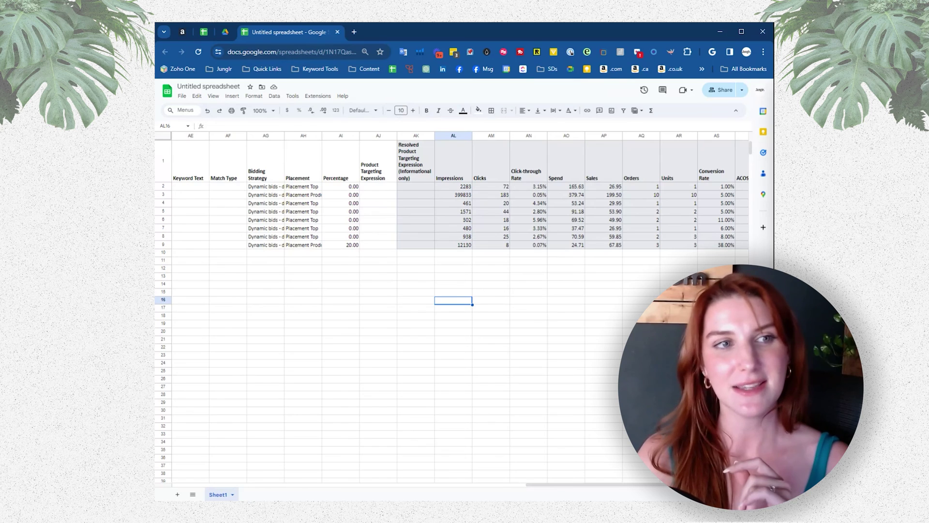
Switch to the bulk file and copy its file name, "Bulk File Demo Sheet (SP)".
left_click(204, 32)
left_click(213, 86)
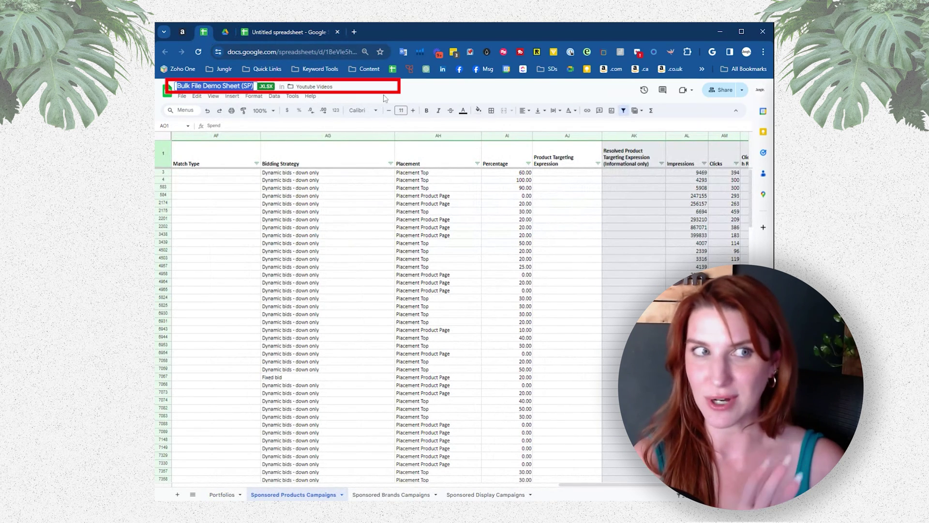
key("Escape")
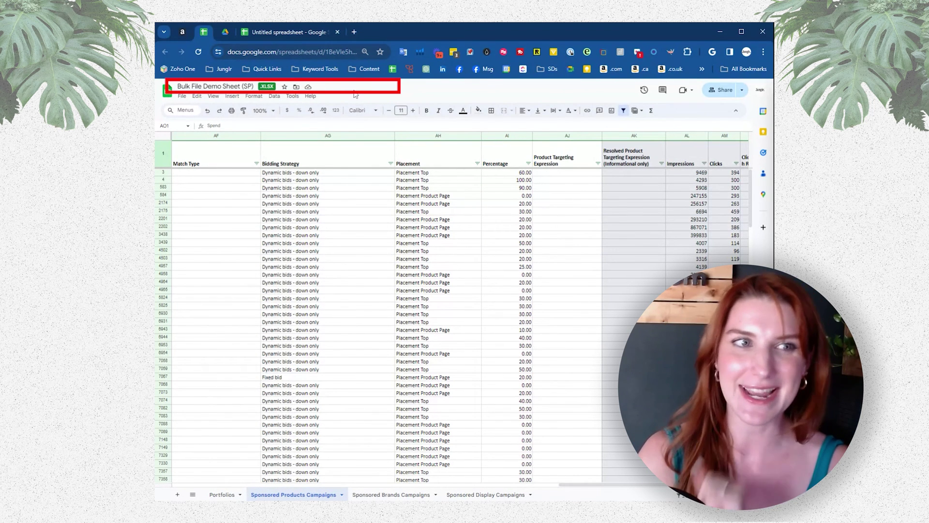
double_click(212, 86)
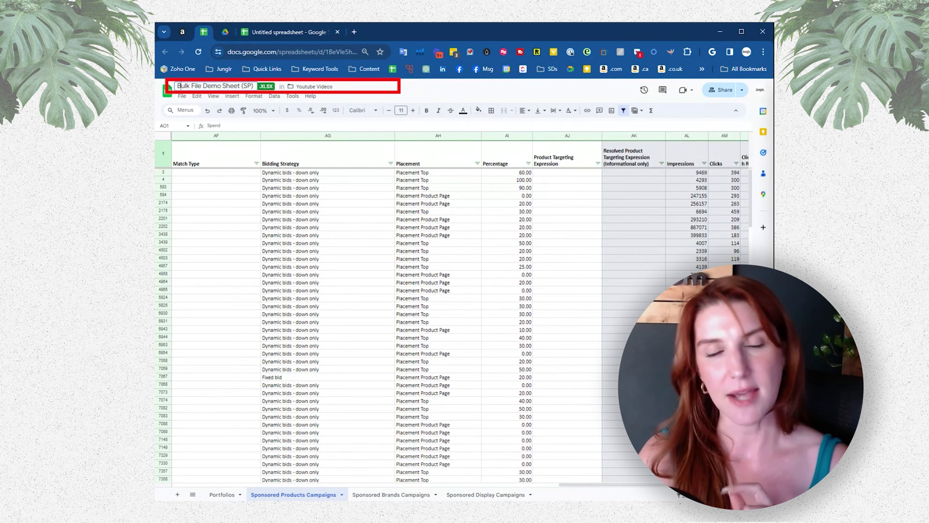
key("Return")
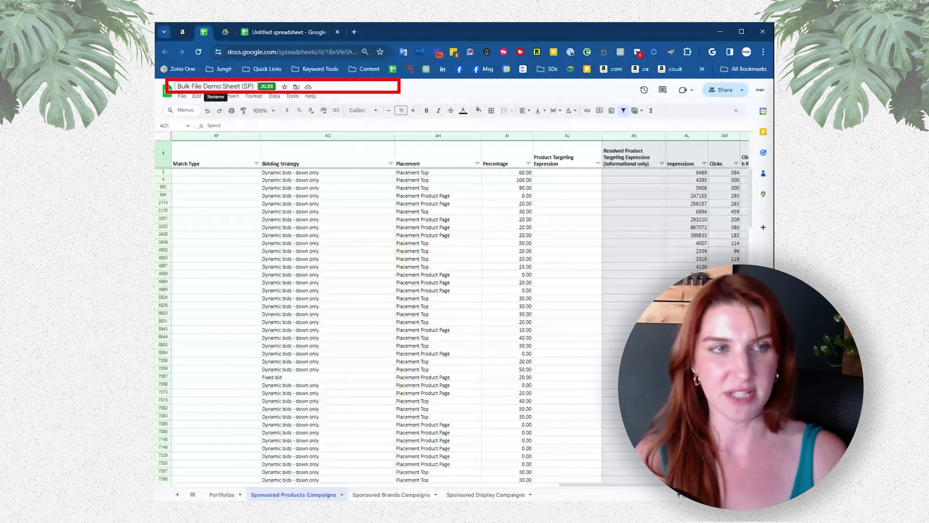
Rename the untitled spreadsheet as "Bulk File Demo Sheet (SP) (Placment Adjustment 2/22/24)".
left_click(248, 86)
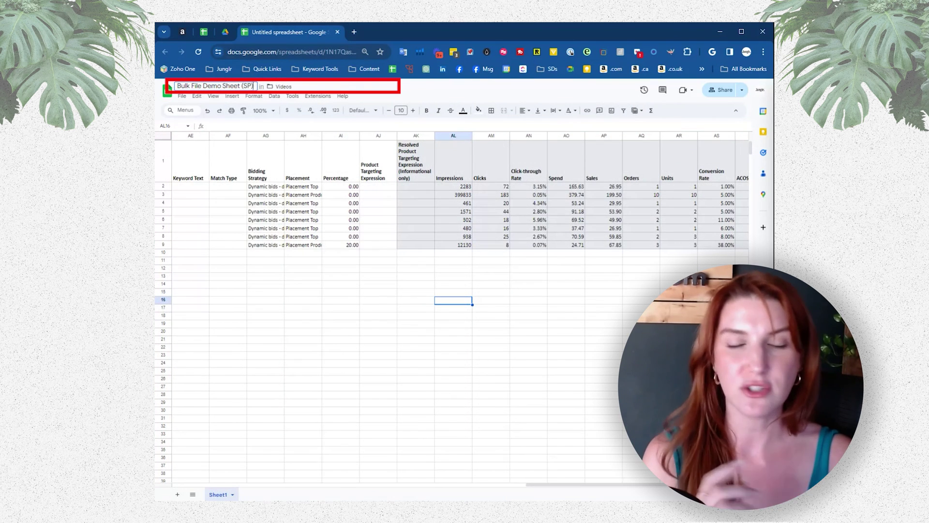
type("(")
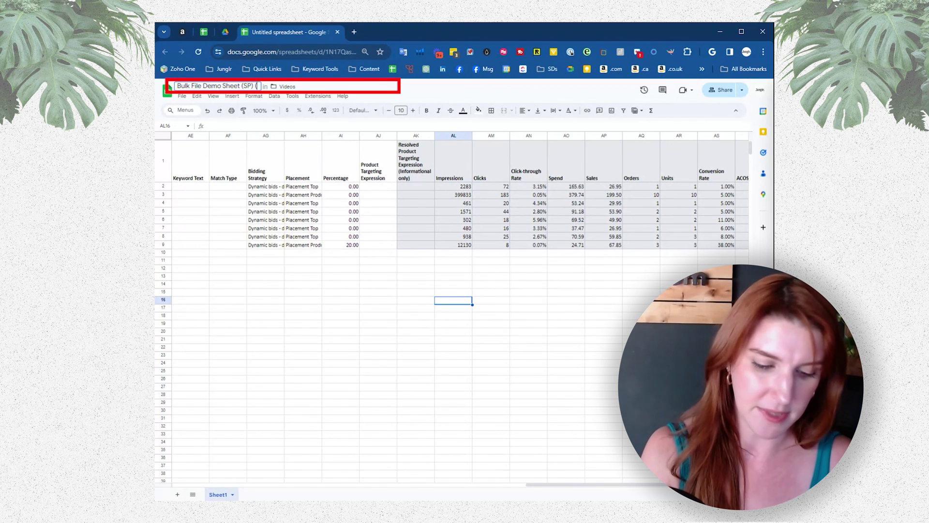
type("Placmen")
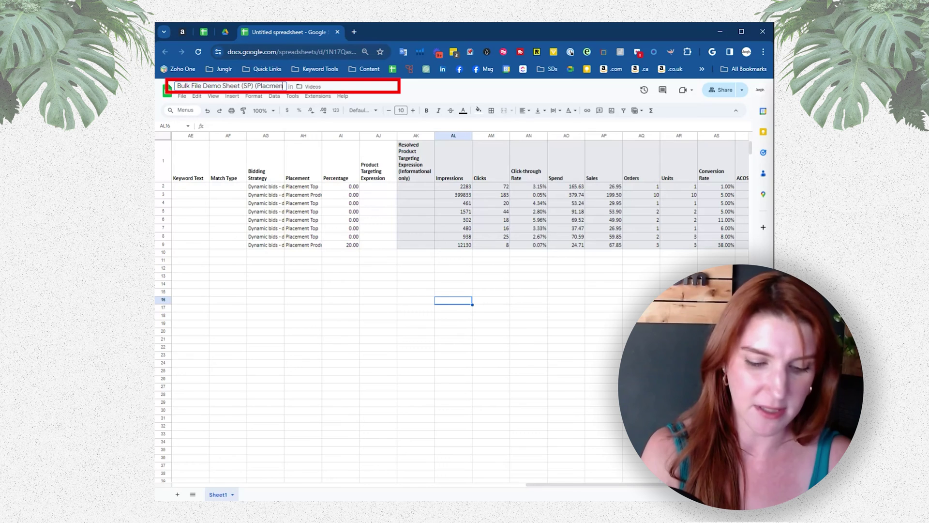
type("t Adjustment")
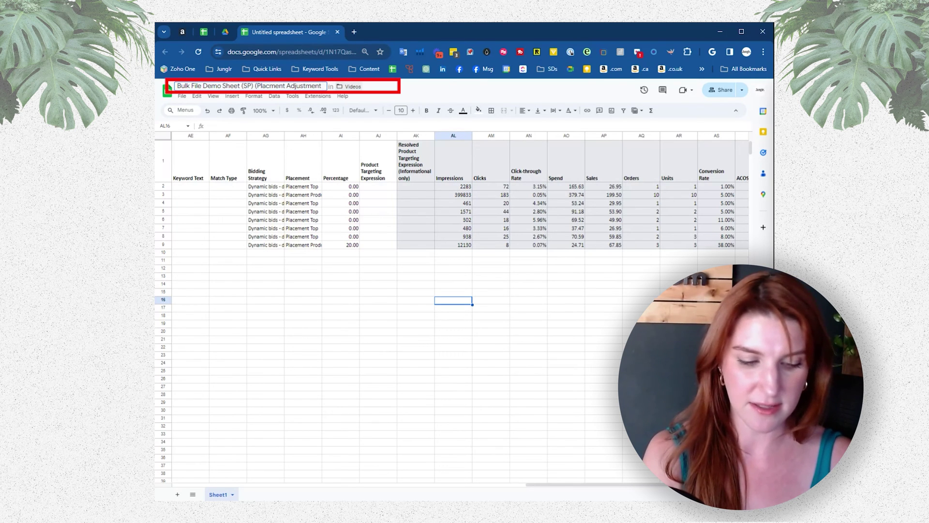
type(" 2/22/")
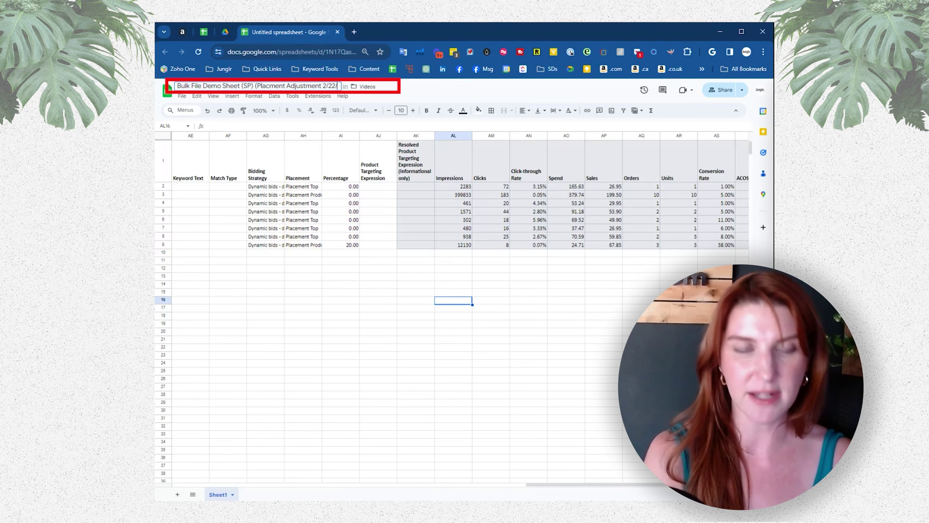
type("24)")
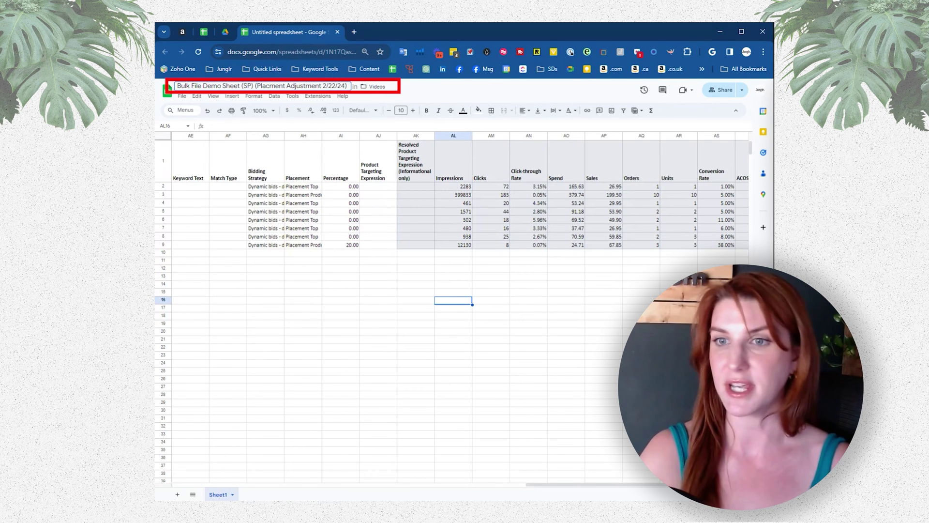
left_click(455, 304)
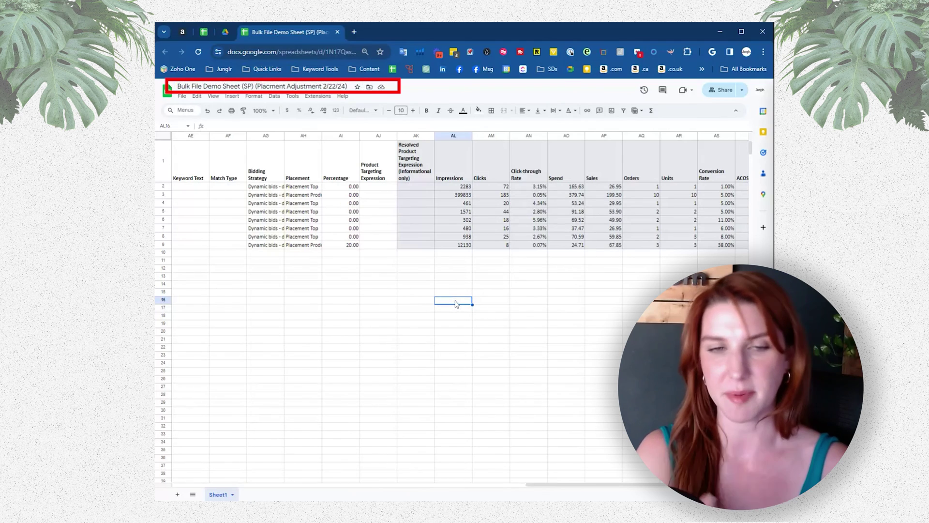
left_click(469, 262)
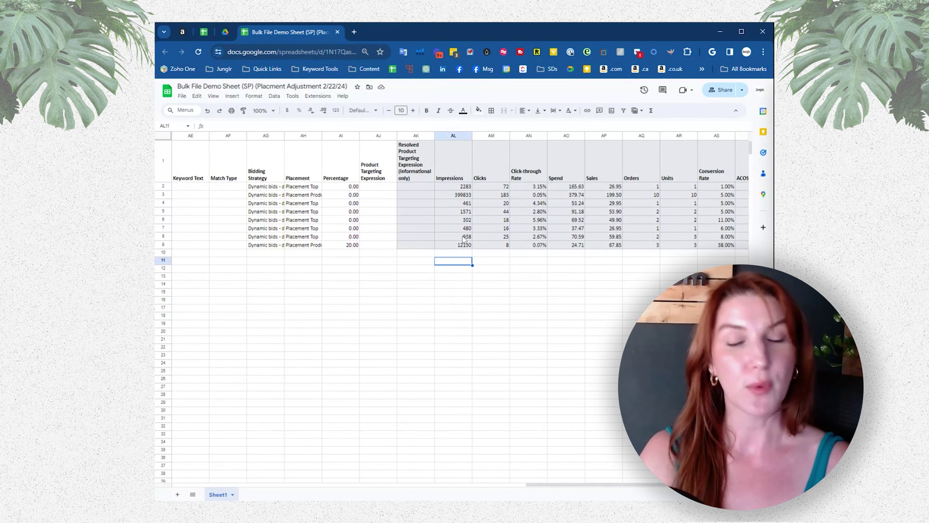
Download the renamed placement adjustment spreadsheet as a Microsoft Excel (.xlsx) file.
left_click(182, 97)
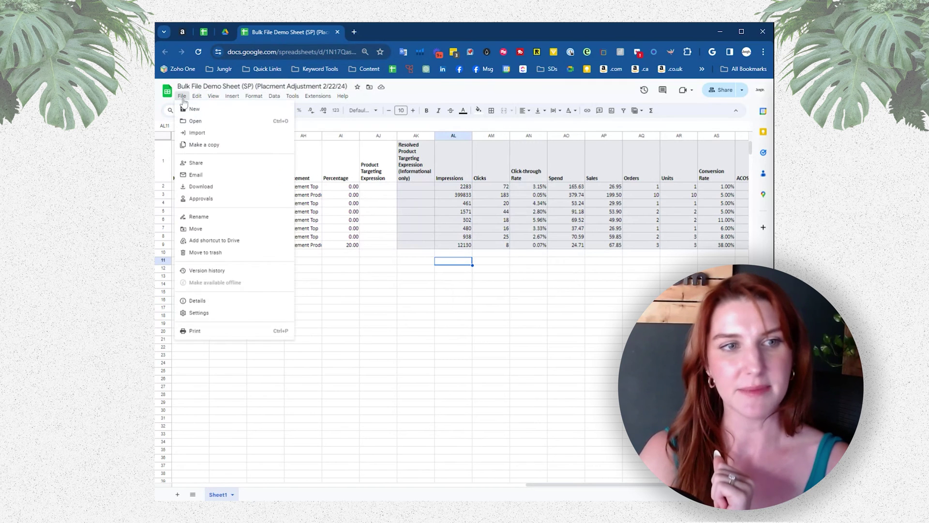
mouse_move(233, 187)
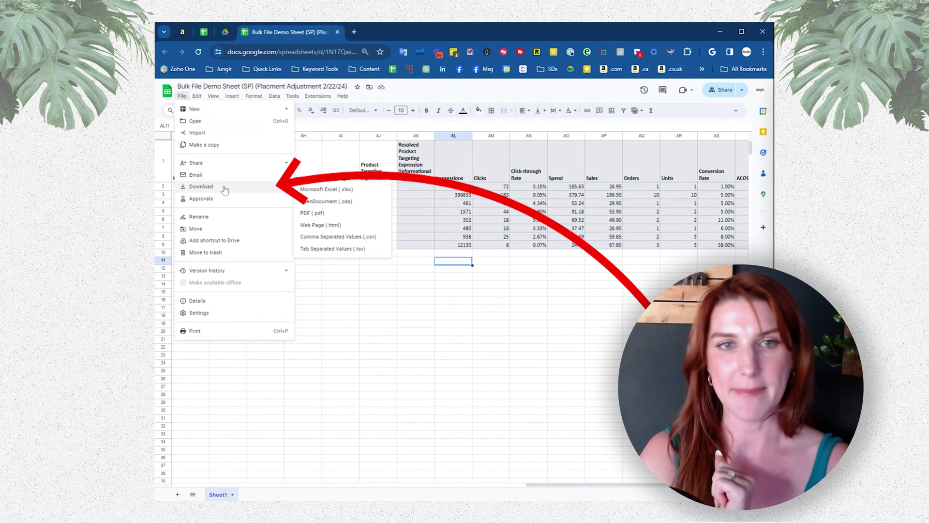
left_click(329, 189)
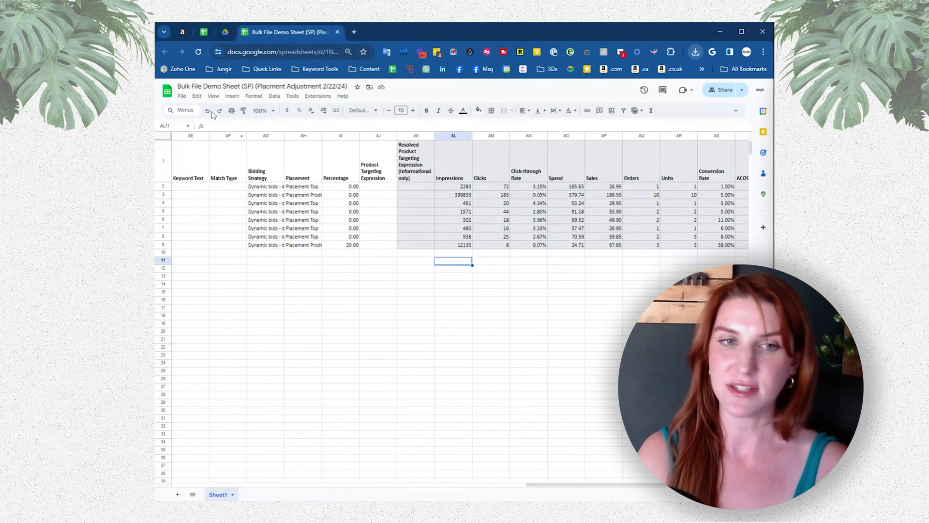
Switch to Amazon Ads Bulk operations and choose "Bulk File Demo Sheet (SP) (Placment Adjustment 2_22_24).xlsx" as the file to upload.
left_click(183, 33)
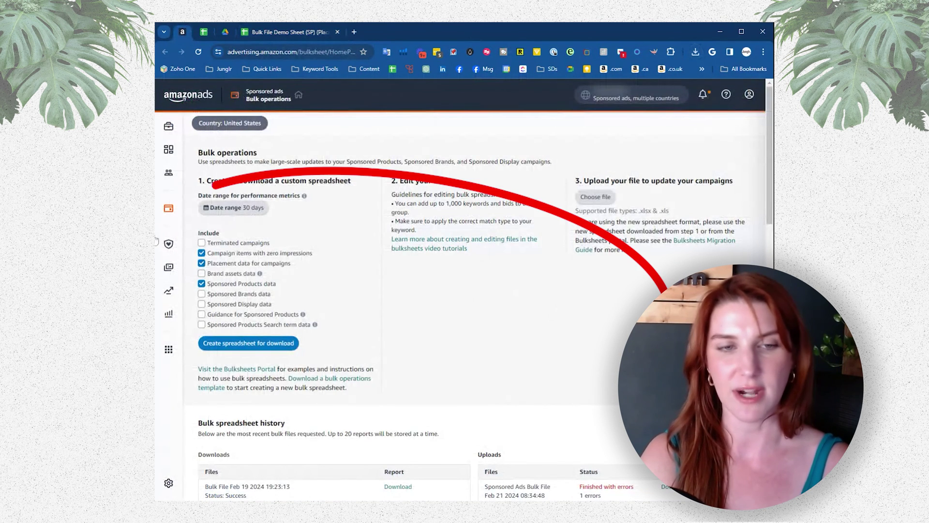
mouse_move(199, 211)
left_click(223, 183)
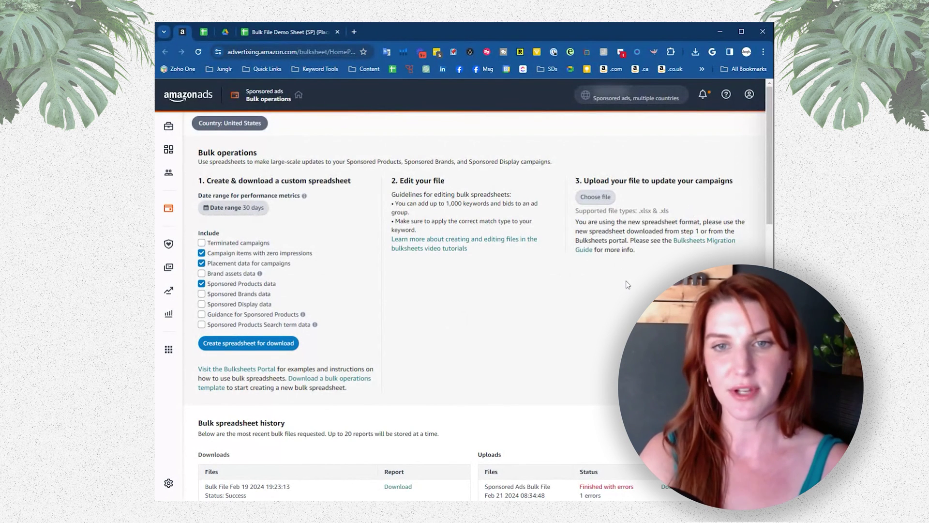
left_click(609, 201)
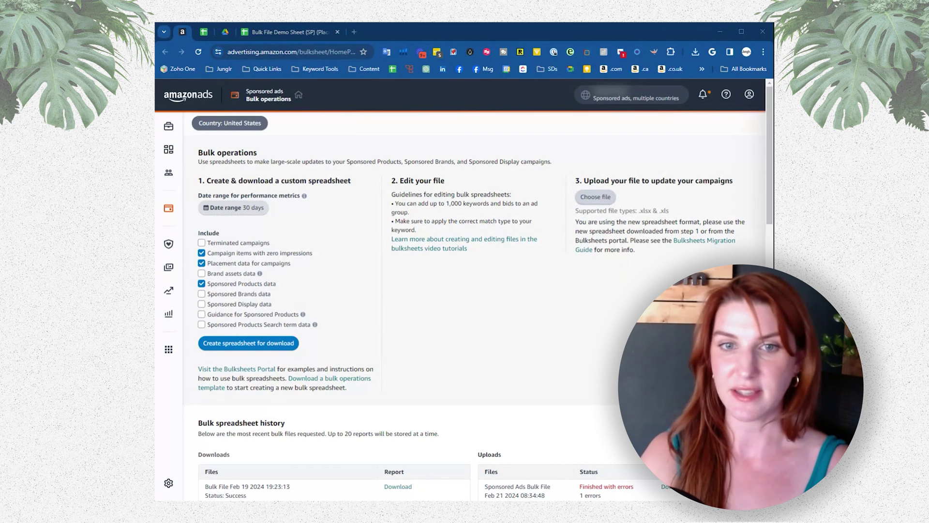
key("Return")
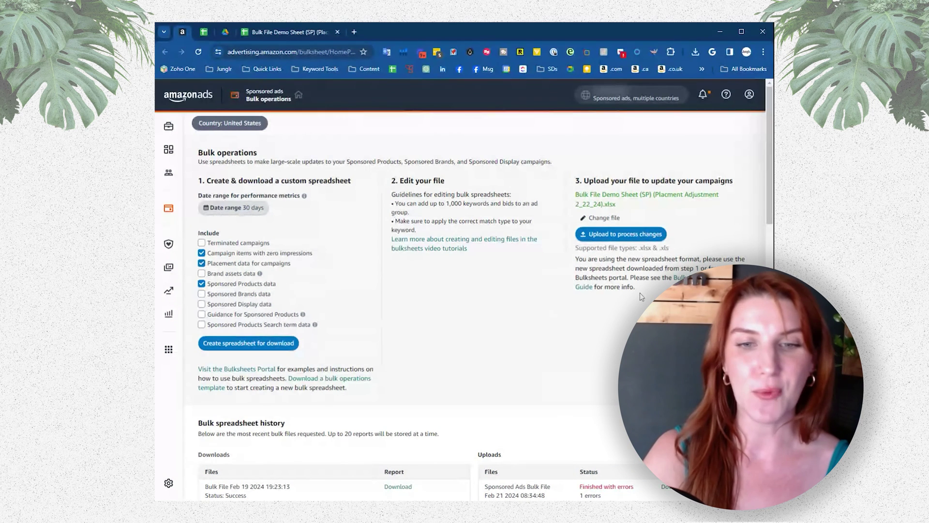
Examine the upload statuses and error report links in the bulk spreadsheet history, including successful uploads and those with errors.
scroll(550, 343, "down", 4)
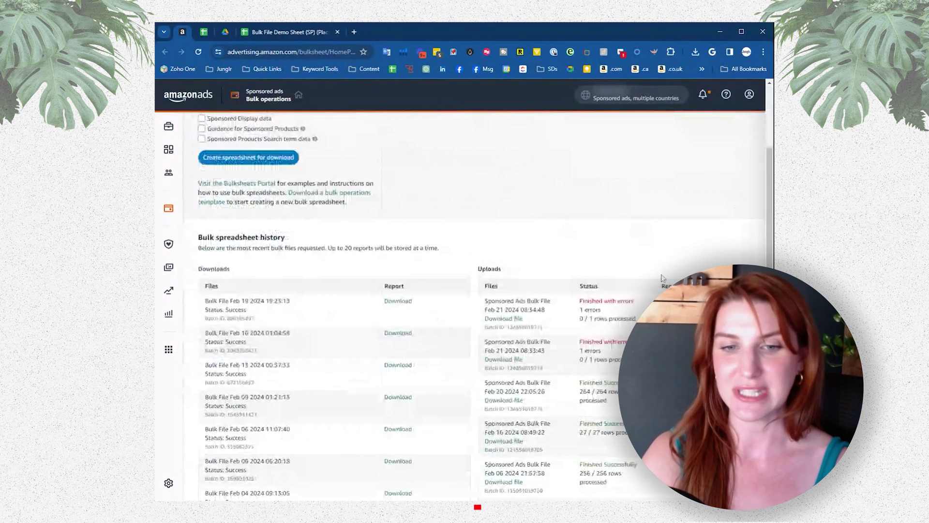
scroll(550, 343, "down", 1)
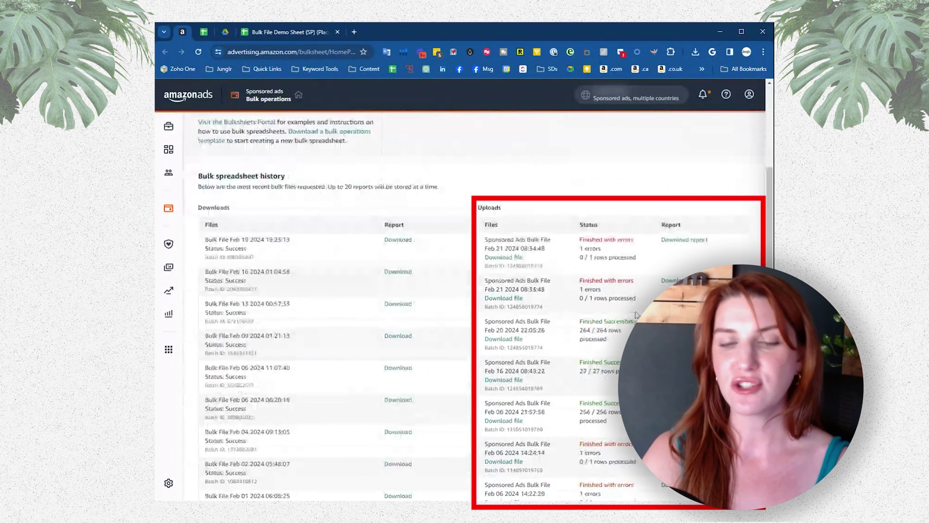
left_click_drag(576, 321, 636, 321)
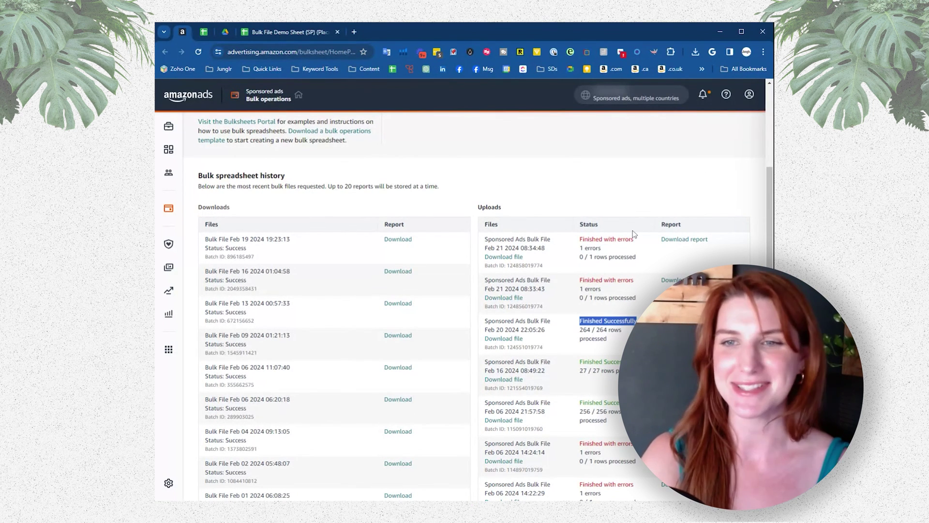
left_click_drag(571, 240, 634, 239)
left_click(586, 196)
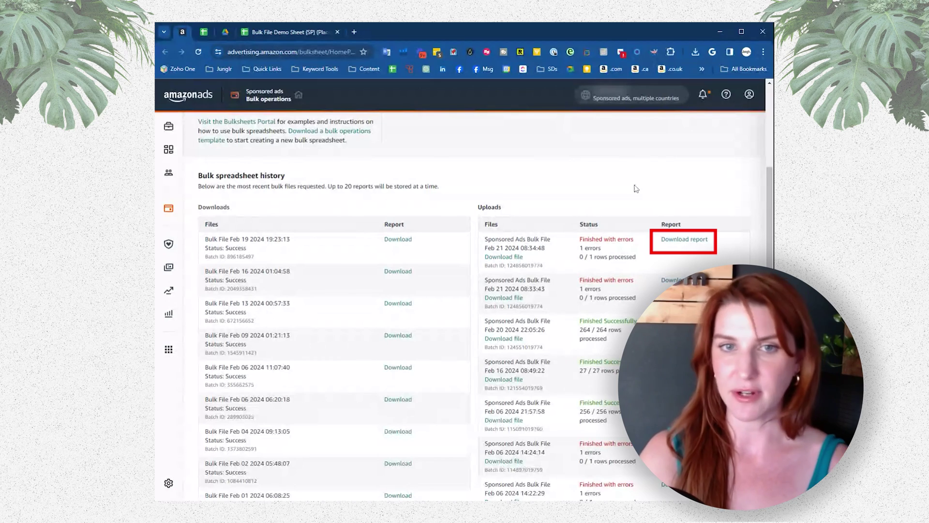
scroll(632, 184, "up", 5)
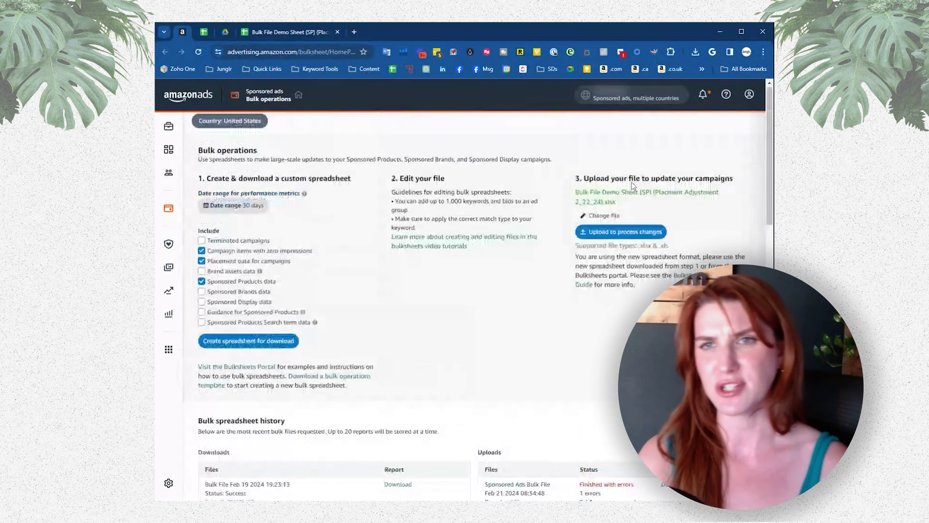